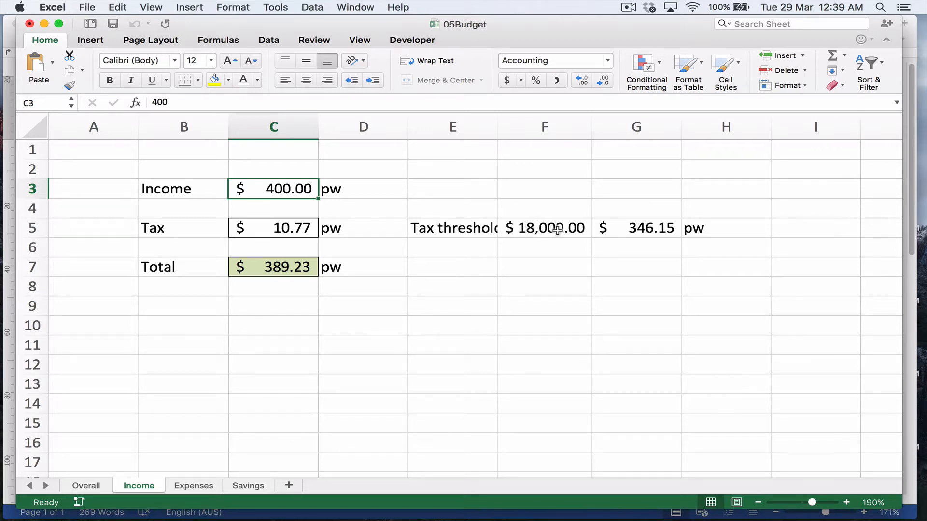
Step: Try the weekly tax threshold calculation =18000/52 in cell F7, accepting the proposed formula correction, and clear the cell
click(558, 229)
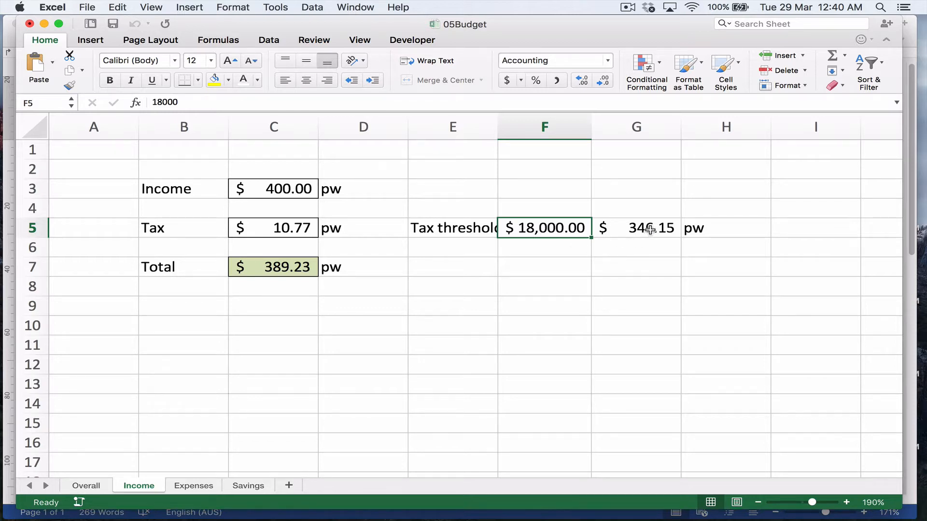
click(548, 269)
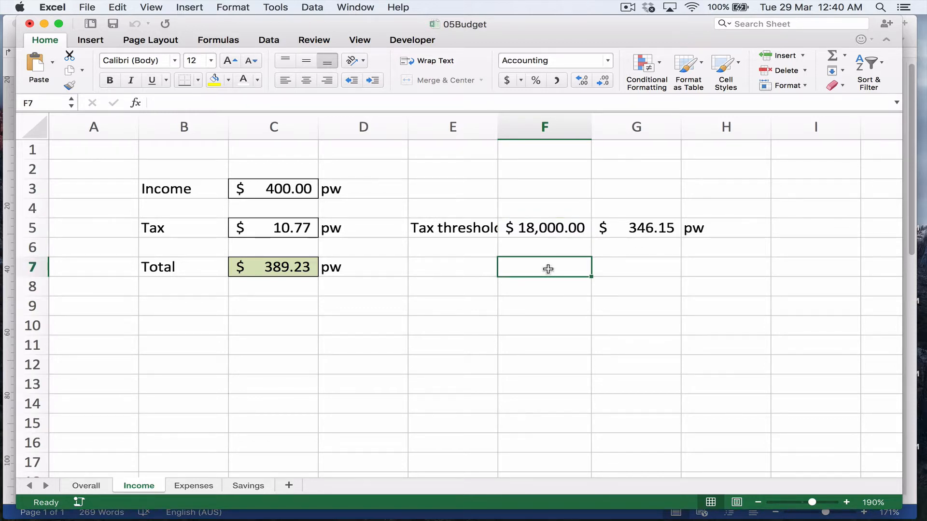
text(=18,)
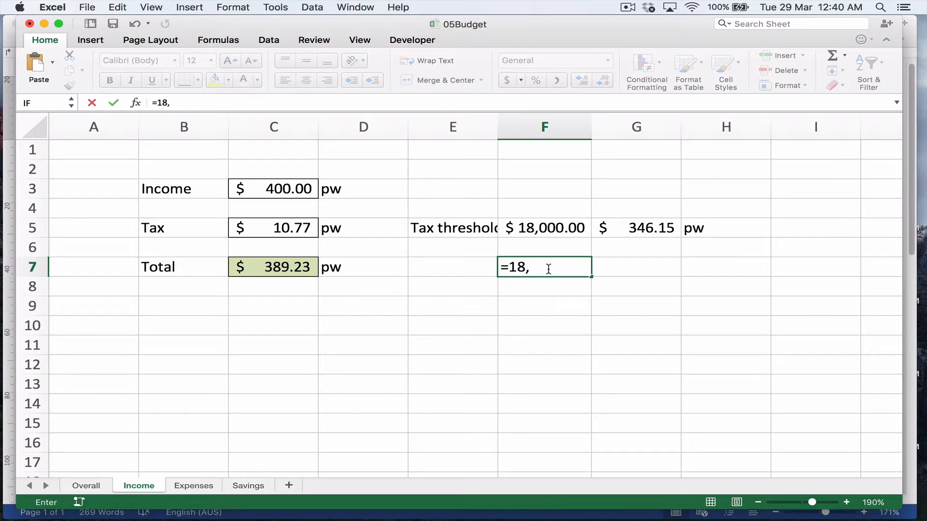
text(000/52)
key(Return)
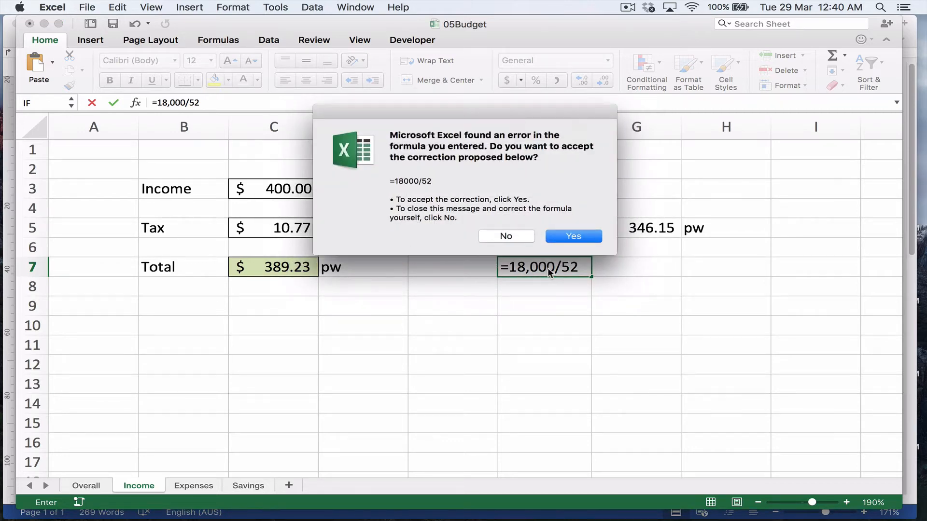
click(568, 236)
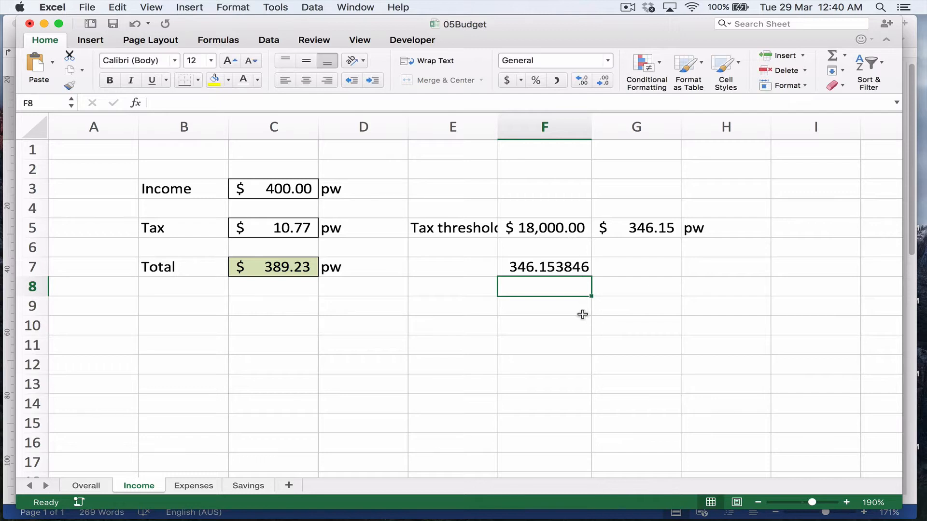
click(552, 267)
key(Delete)
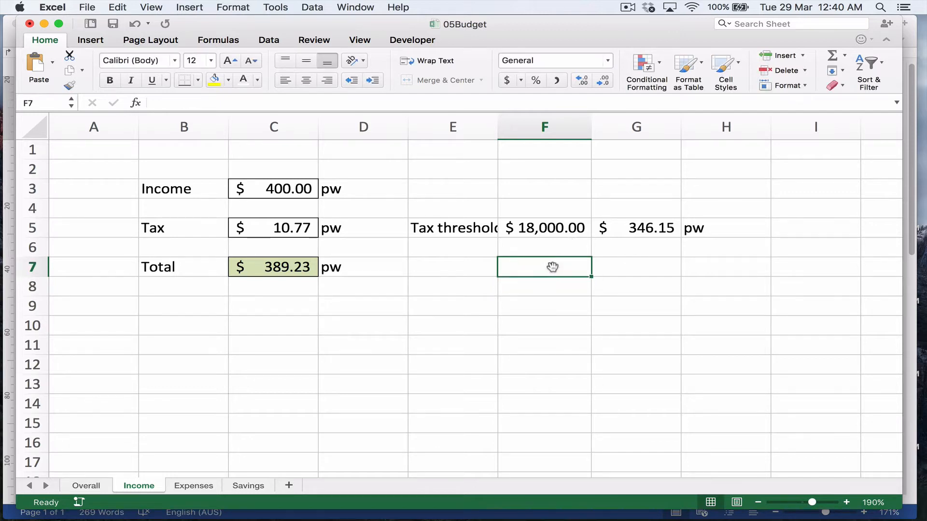
Step: Enter the formula =F5/52 in cell G5 to convert the yearly tax threshold to a weekly amount
key(Up)
key(Up)
key(Up)
key(Down)
key(Right)
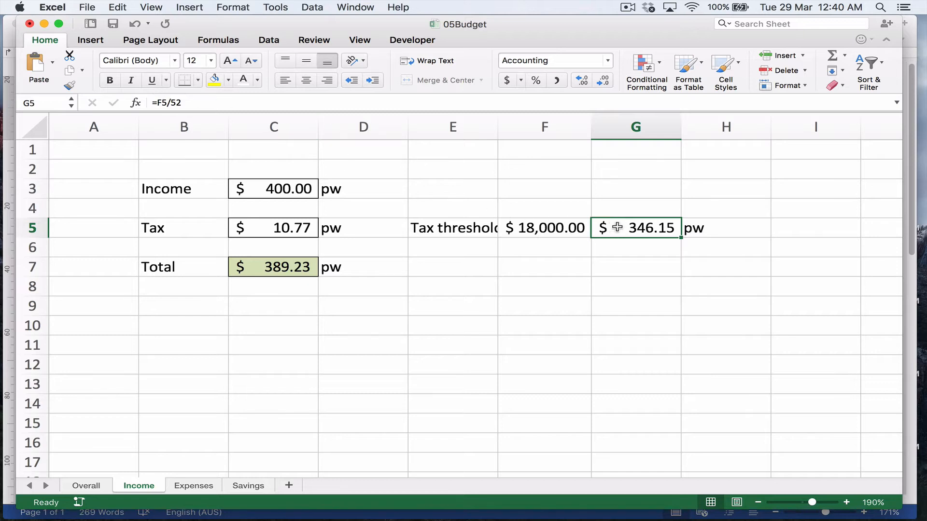
text(=)
click(558, 227)
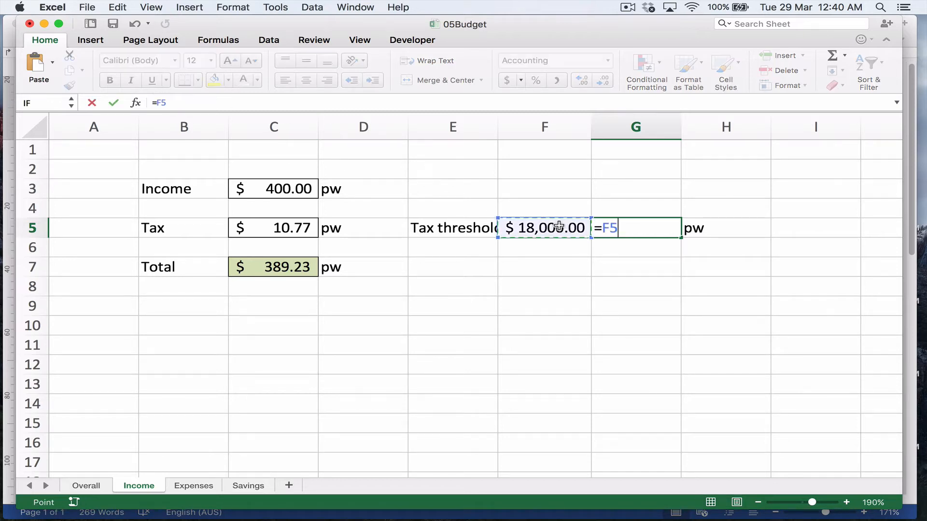
text(/52)
key(Return)
key(Up)
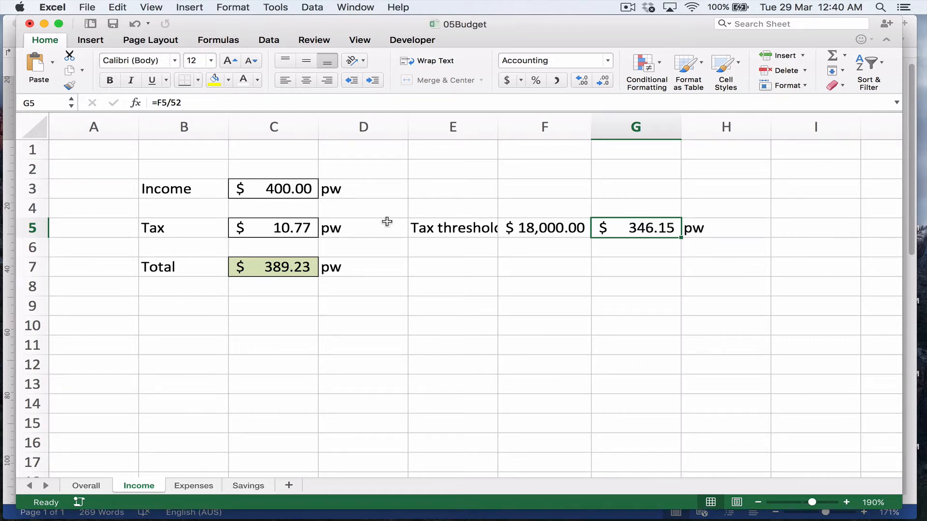
Step: Delete the existing tax formula from cell C5
click(282, 229)
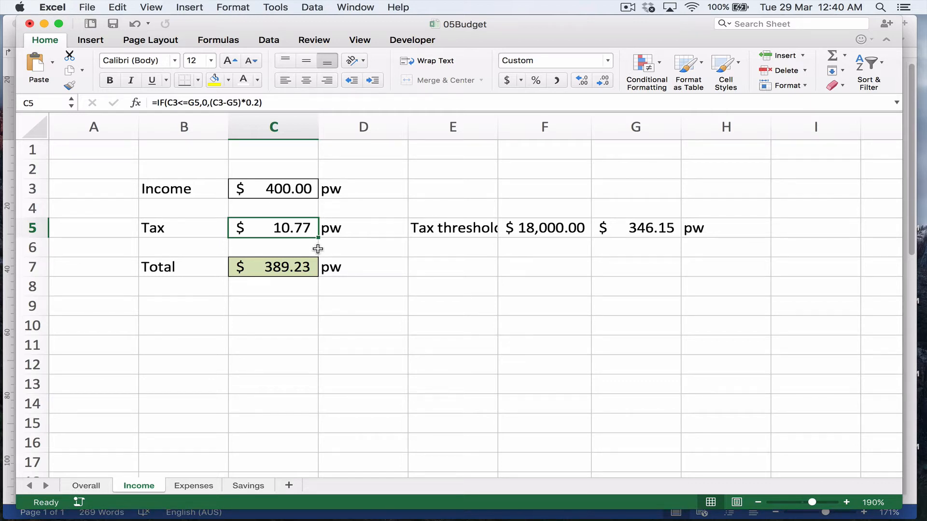
key(Delete)
key(Up)
key(Down)
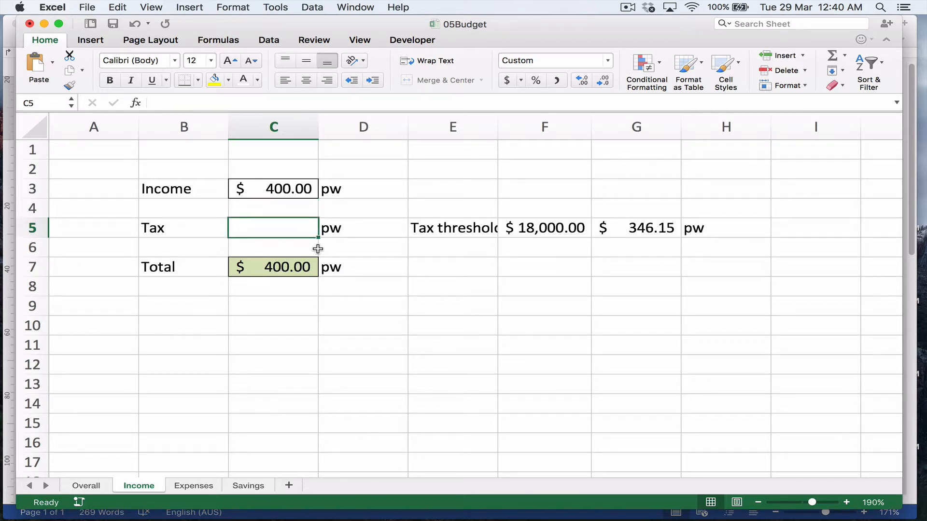
Step: Begin an IF formula in Tax cell C5 with the logical test C3>G5
text(=if)
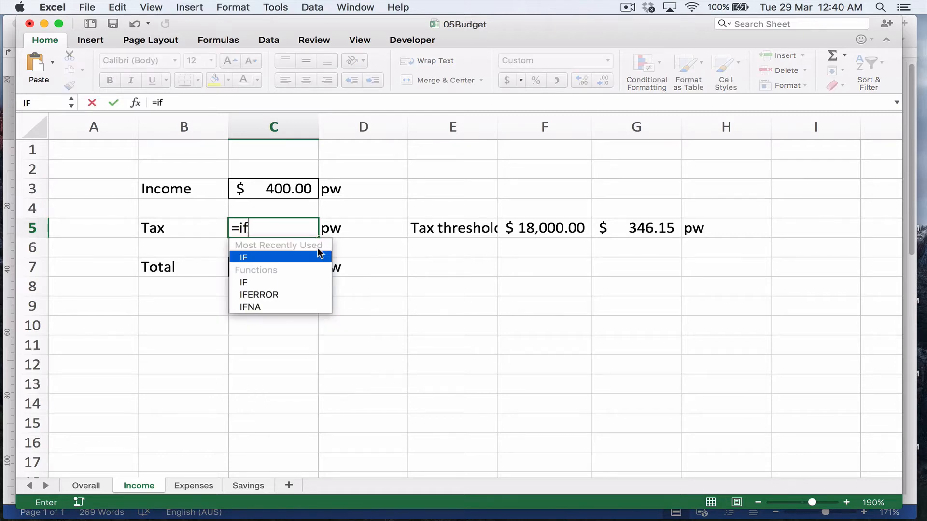
text(()
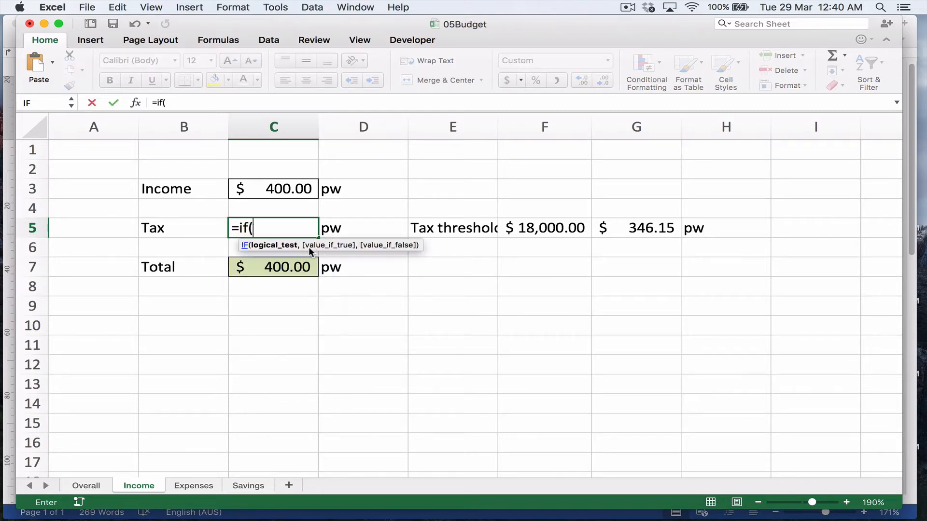
click(275, 188)
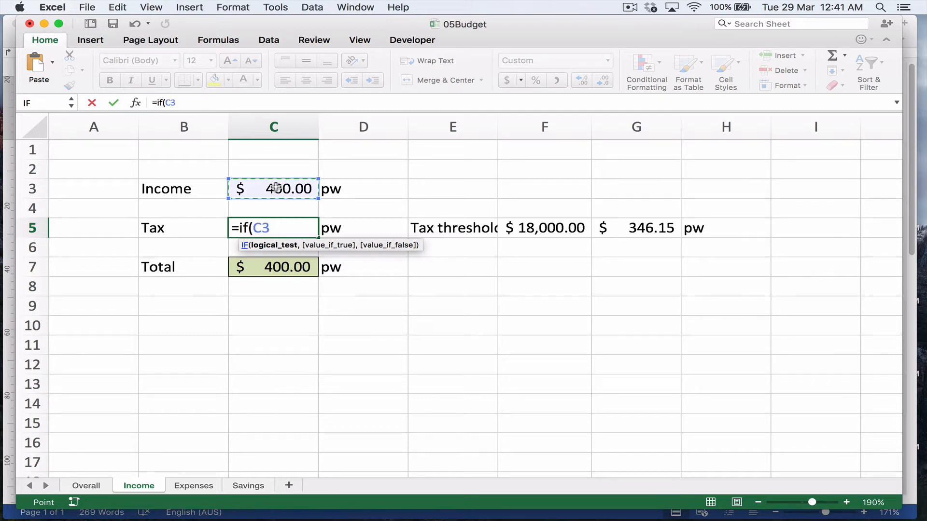
text(>)
click(615, 229)
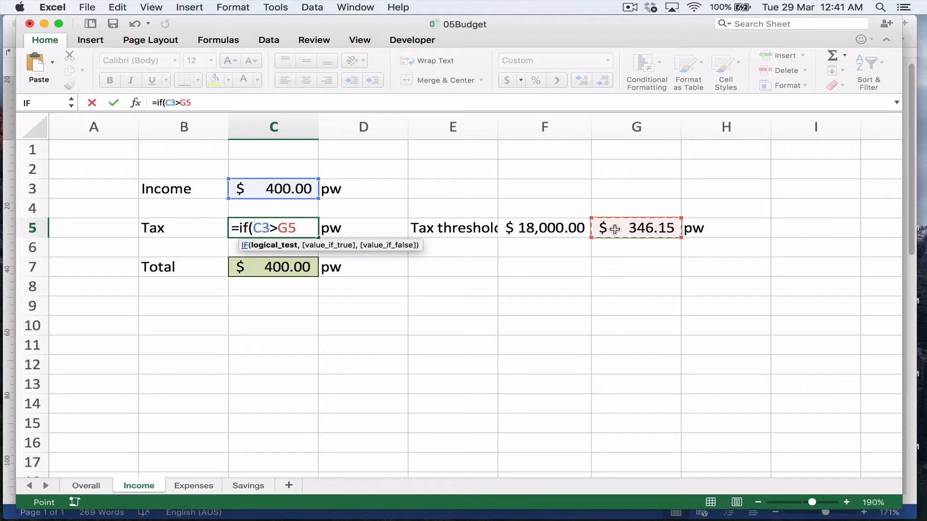
text(,)
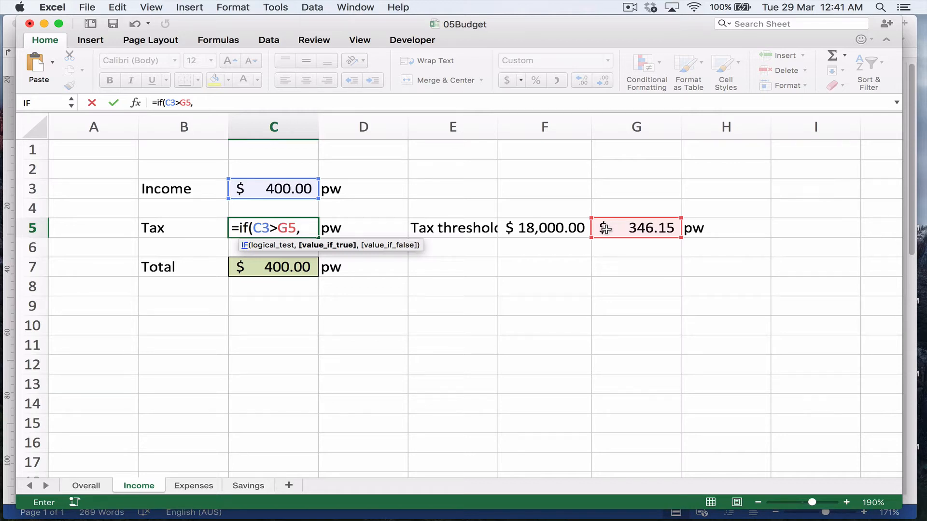
Step: Set the IF formula's value-if-true argument to ((C3-G5)*.20), with the whole calculation enclosed in brackets
text(()
click(285, 191)
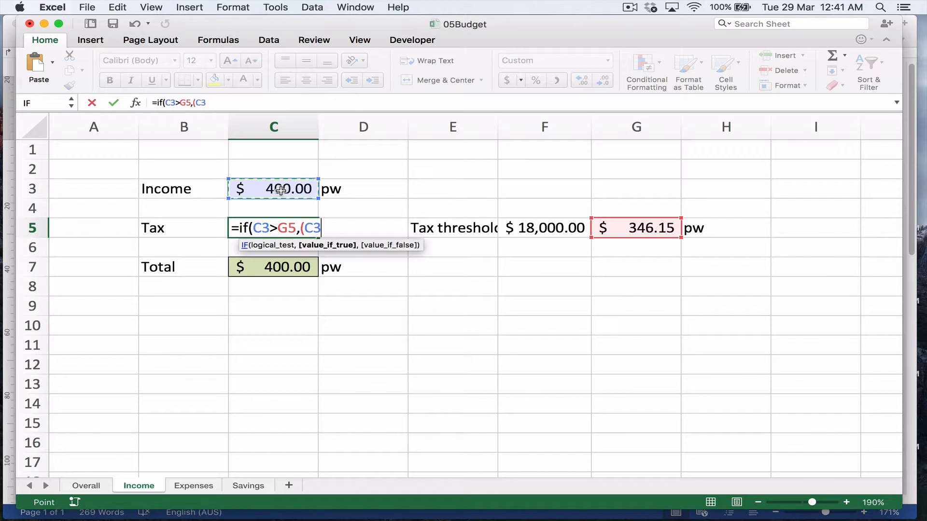
text(-)
click(617, 230)
text())
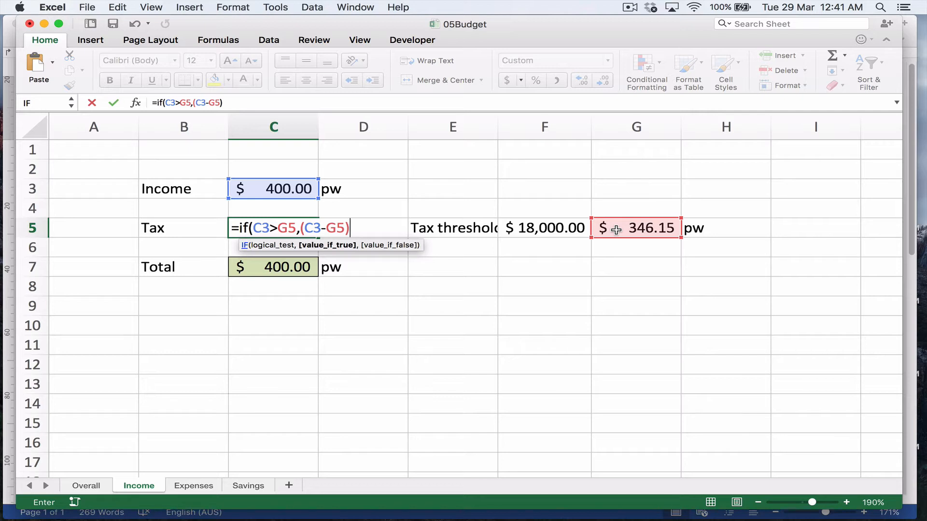
text(*.20)
click(299, 230)
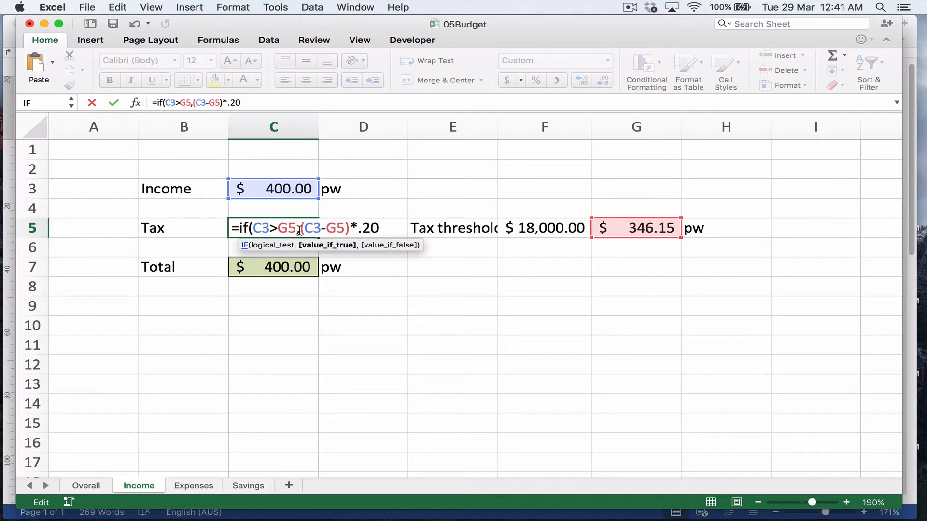
text(()
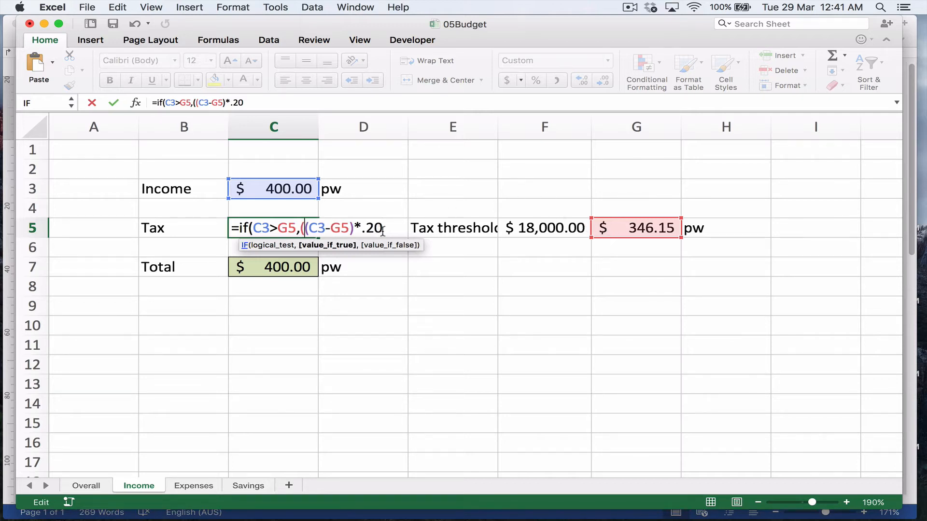
text(),)
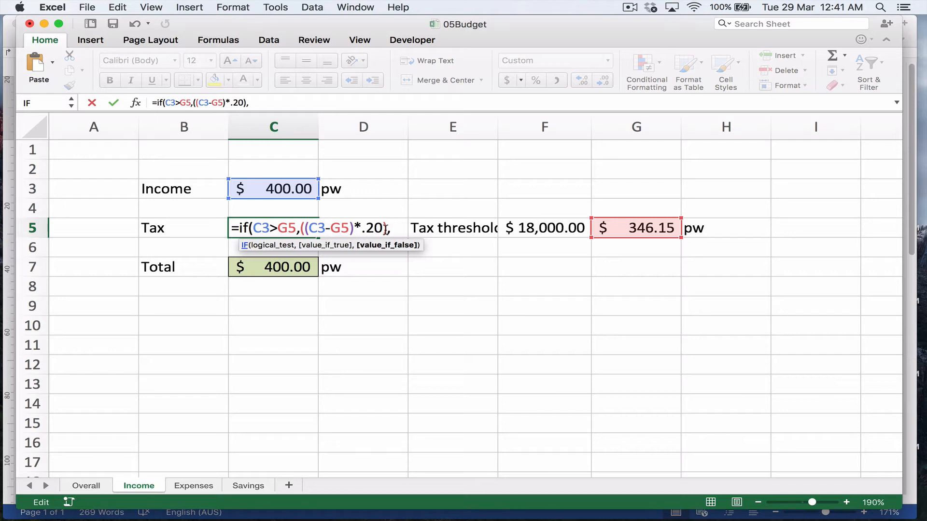
Step: Complete the IF formula in C5 with an empty text string "" as the value if false
text(""))
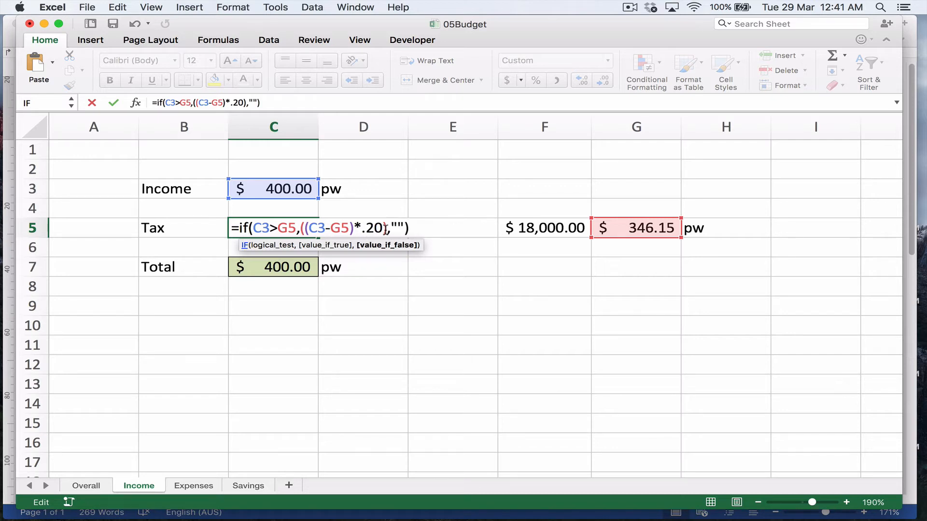
key(Return)
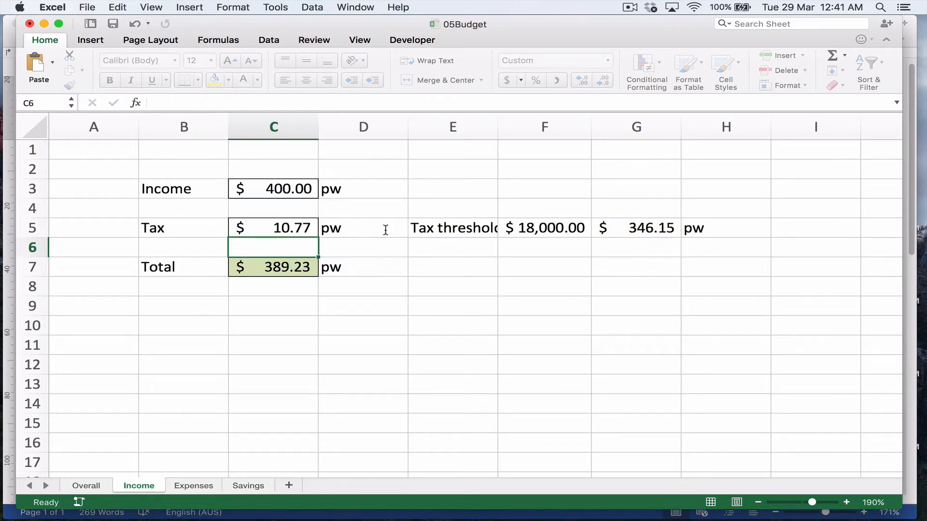
key(Up)
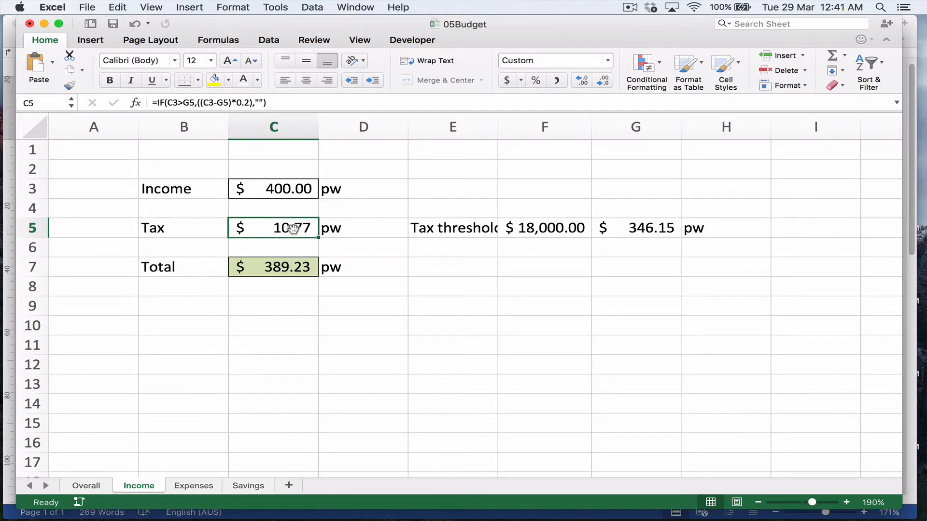
Step: Test the tax formula with an income of 300 in C3, check C5, and restore the income to 400
click(290, 190)
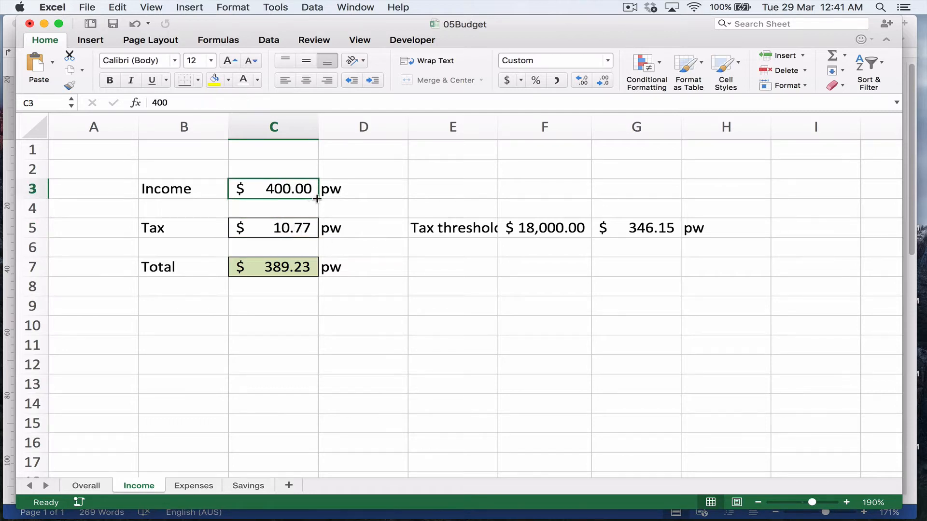
text(300)
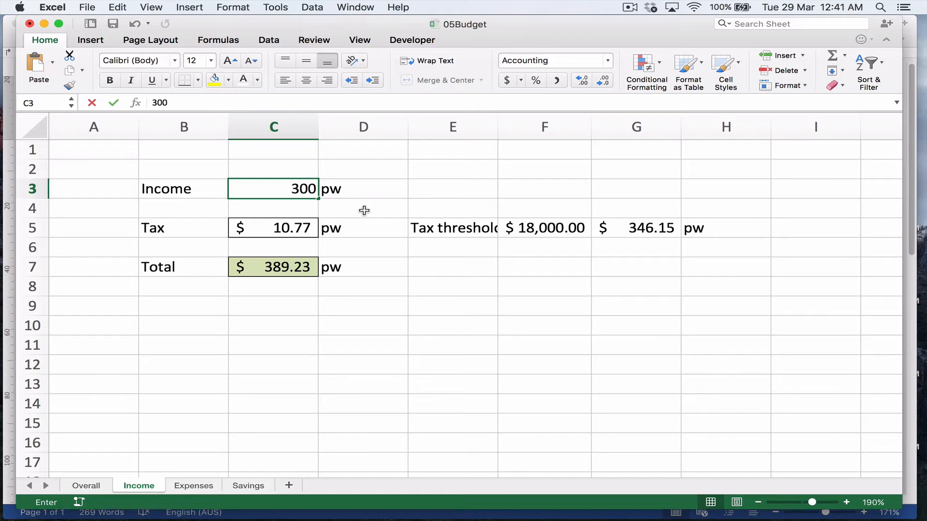
key(Return)
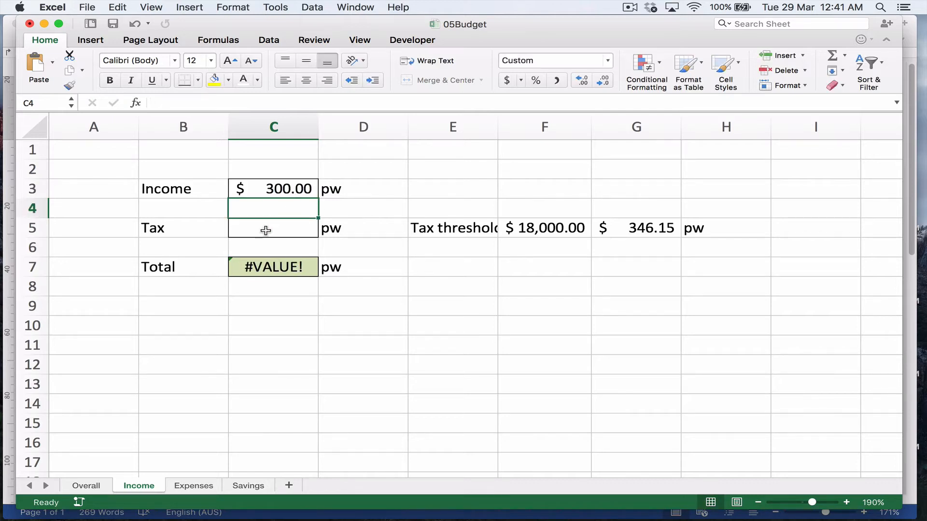
click(265, 230)
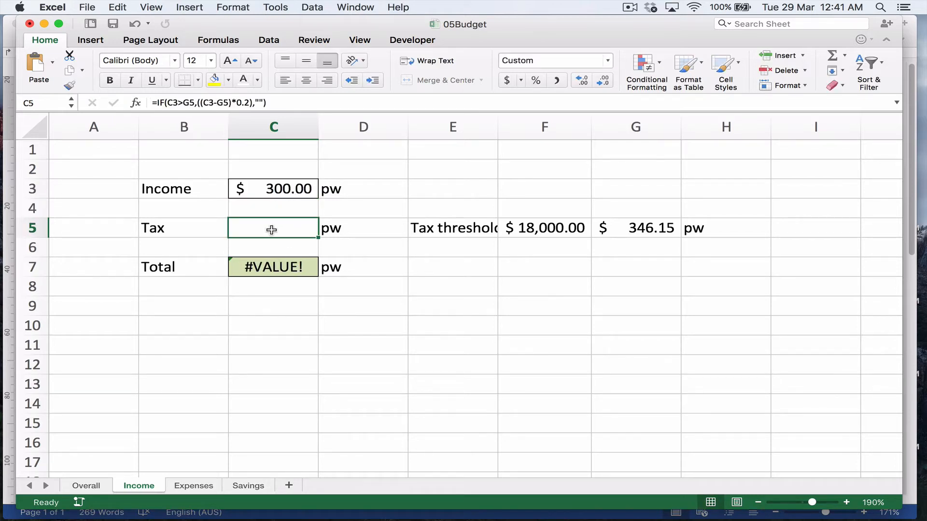
click(291, 190)
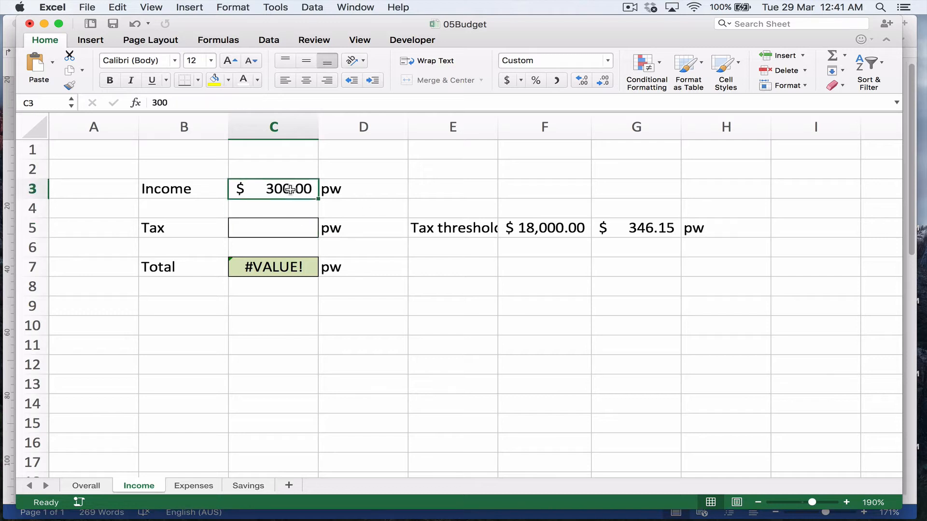
text(400)
key(Return)
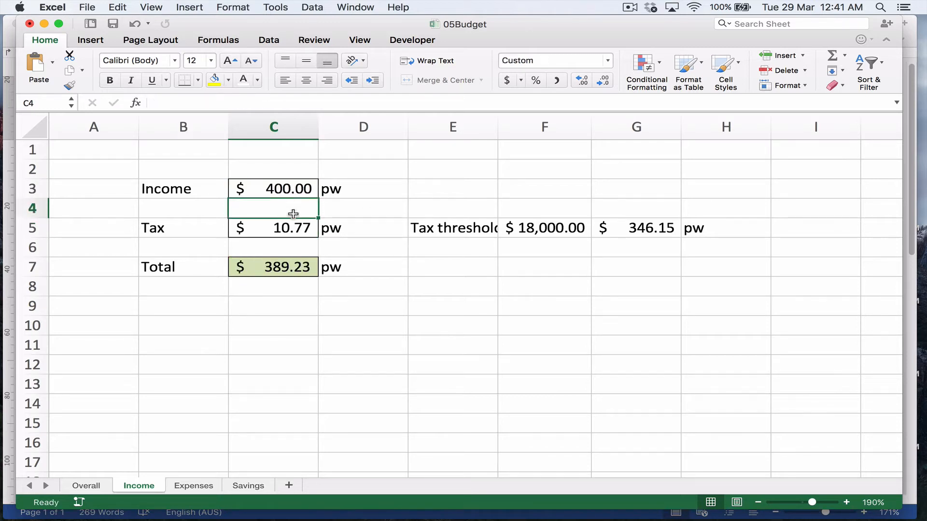
Step: Enter the formula =C3-C5 in Total cell C7 to subtract the tax from the income
click(286, 270)
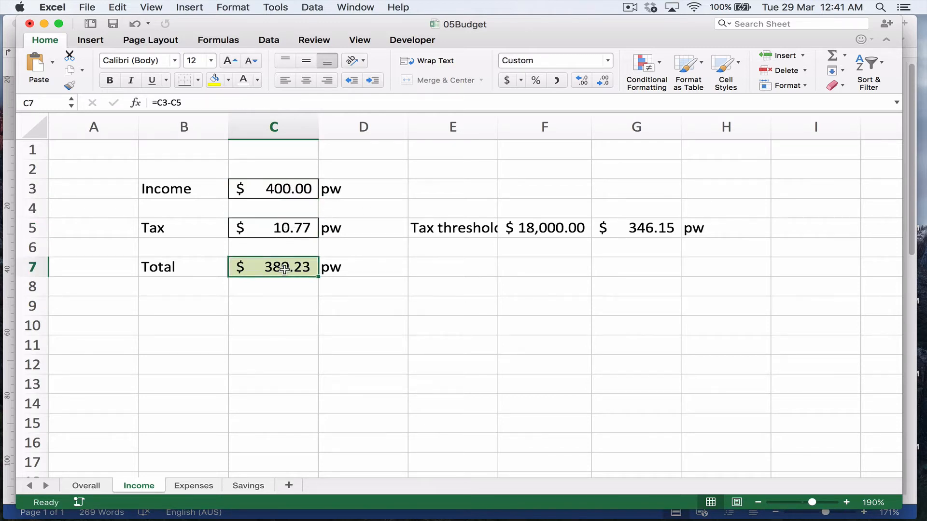
click(275, 189)
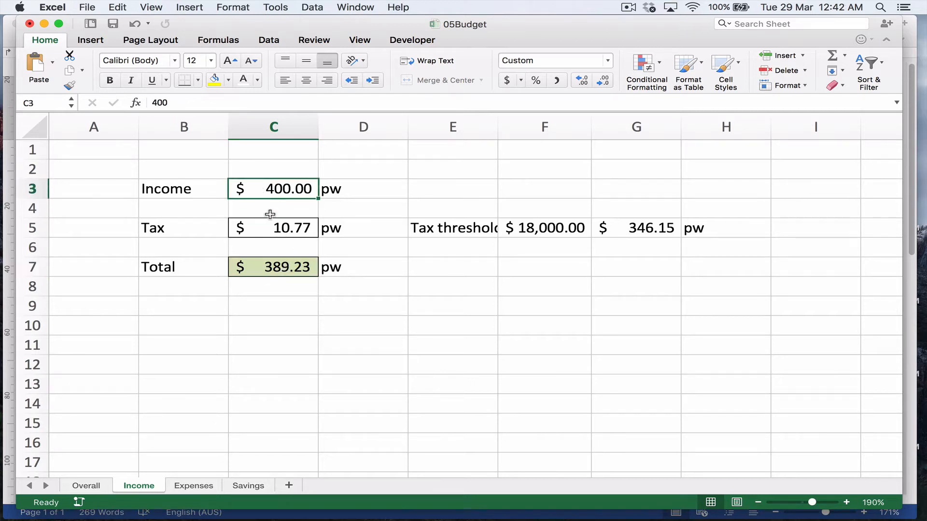
click(272, 227)
click(276, 263)
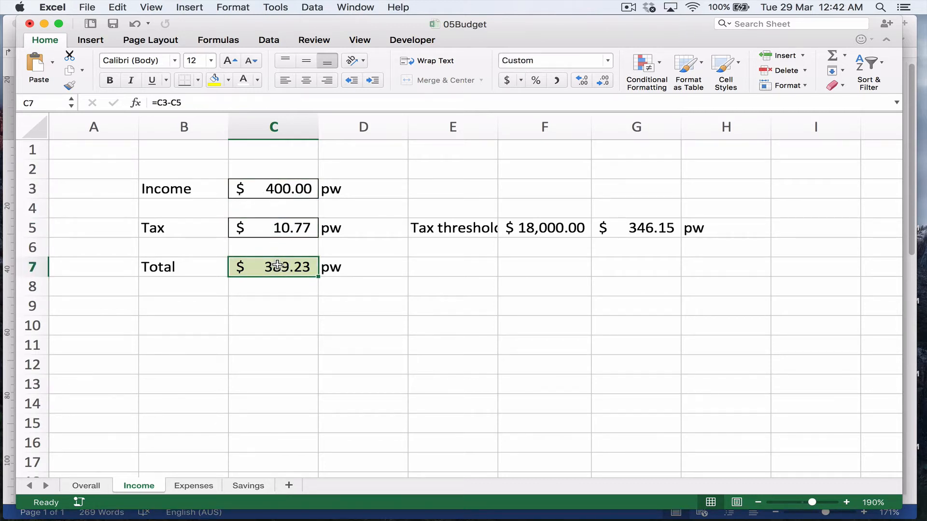
text(=)
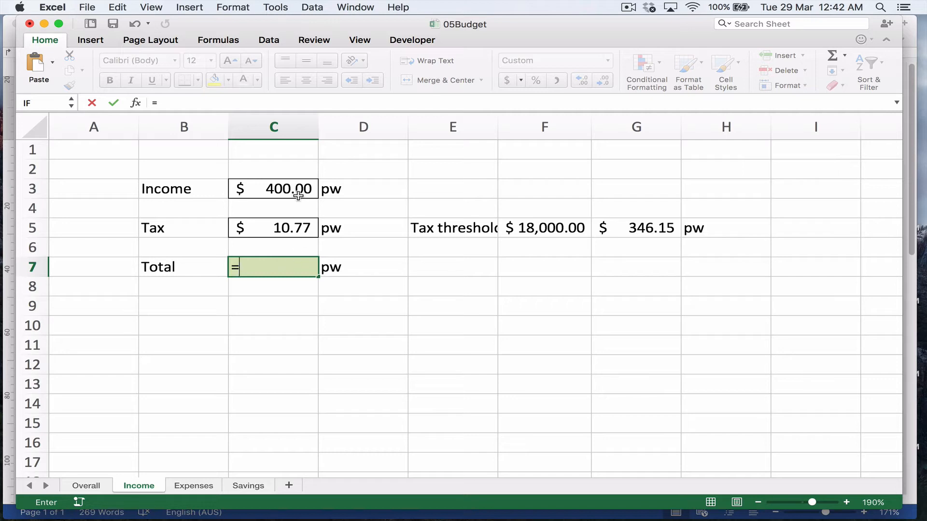
click(297, 192)
text(-)
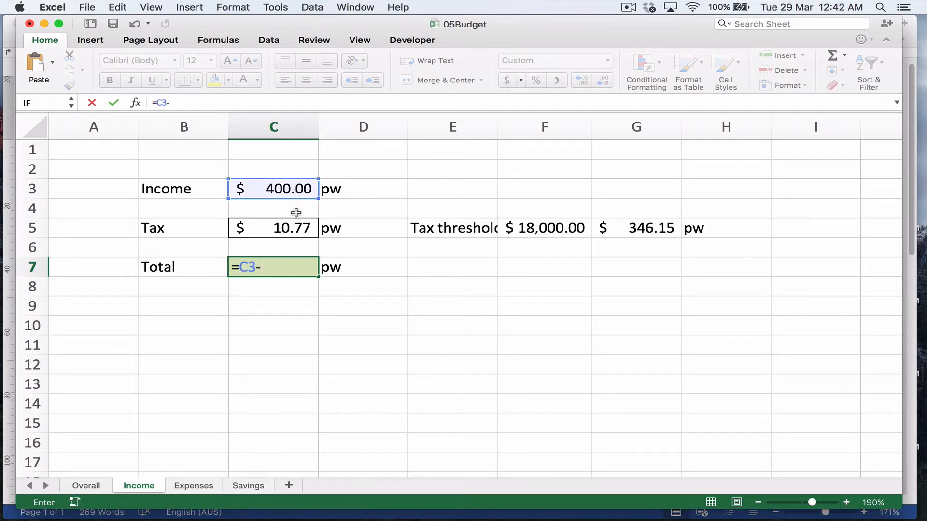
click(293, 230)
key(Return)
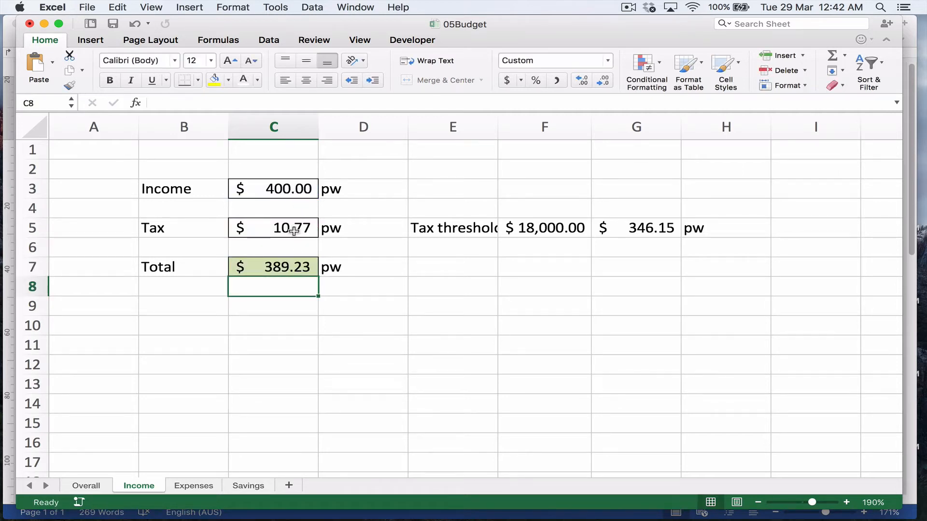
Step: Test the Total formula in C7 with an income of 300 in C3
click(294, 231)
key(Up)
key(Up)
text(300)
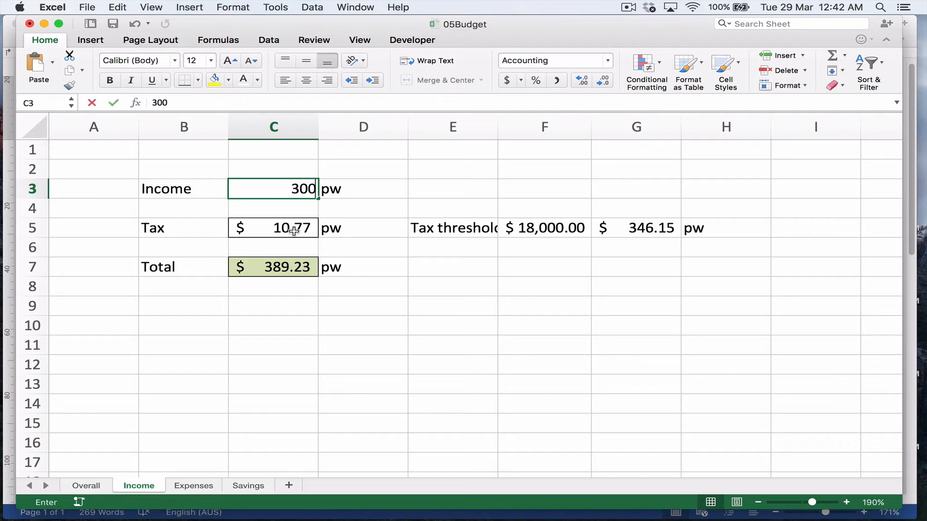
key(Return)
key(Down)
key(Down)
key(Down)
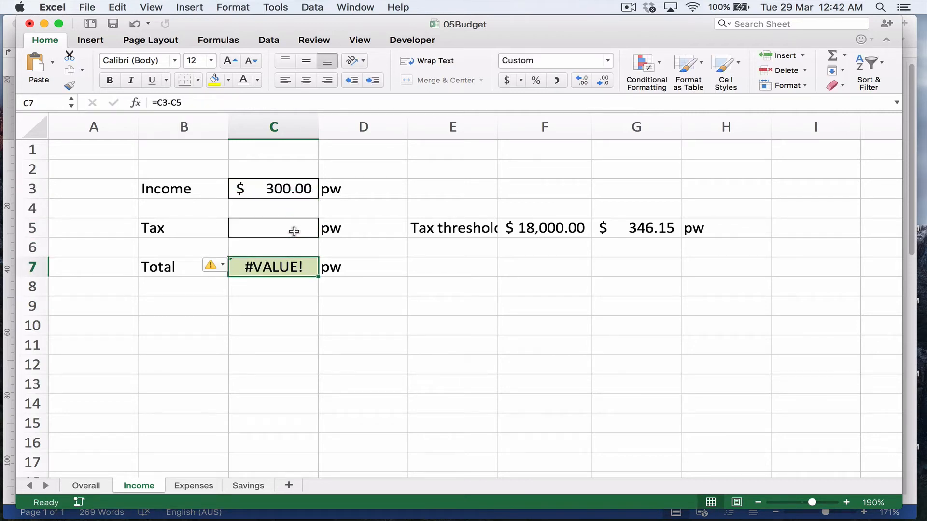
Step: Read the help on the error in Total cell C7, and close the help window
click(223, 266)
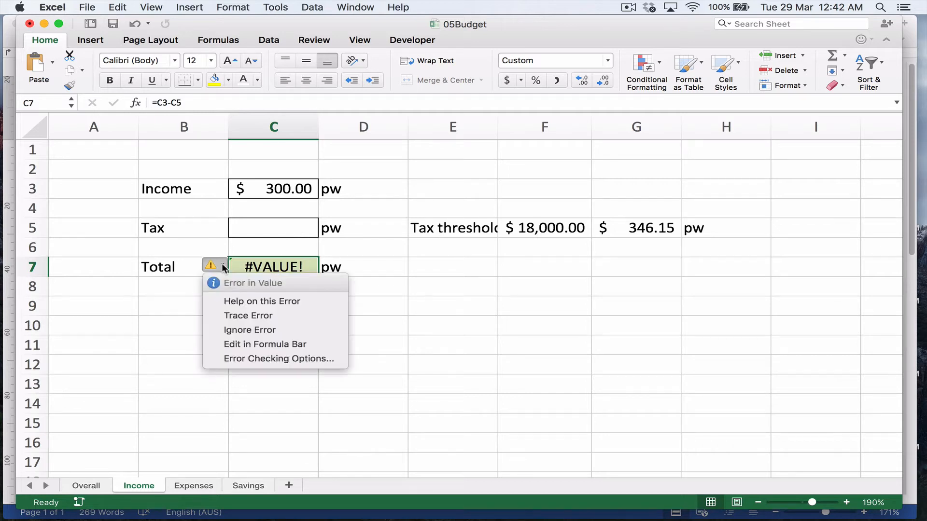
click(229, 302)
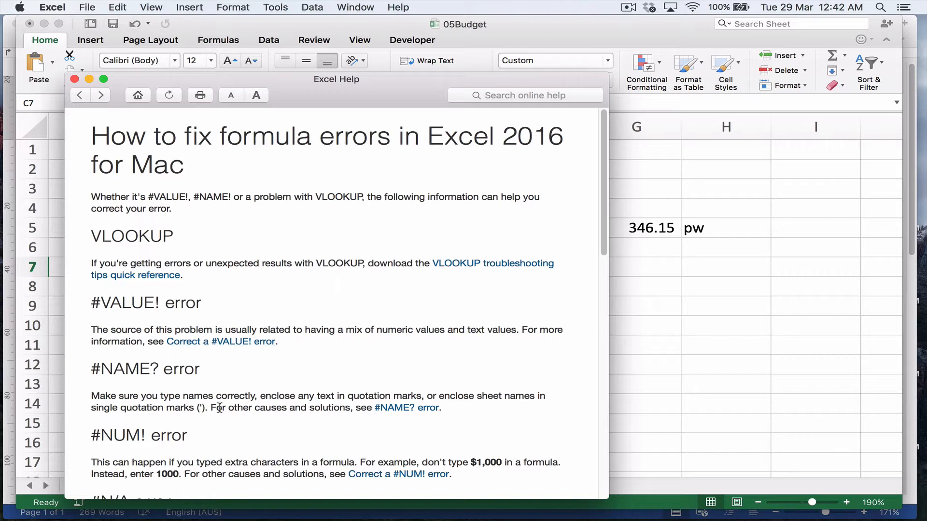
click(75, 79)
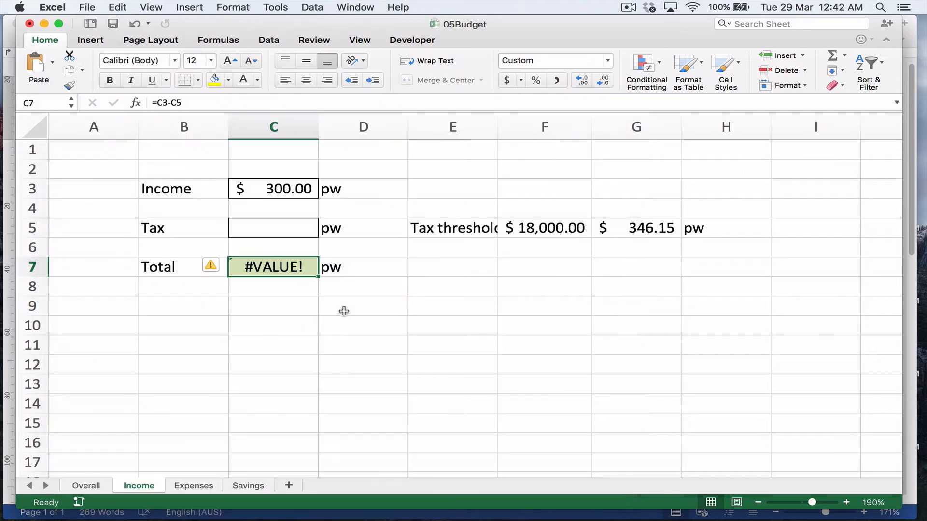
Step: Reset Income cell C3 to the Number format and reapply the dollar accounting format
click(272, 226)
click(281, 188)
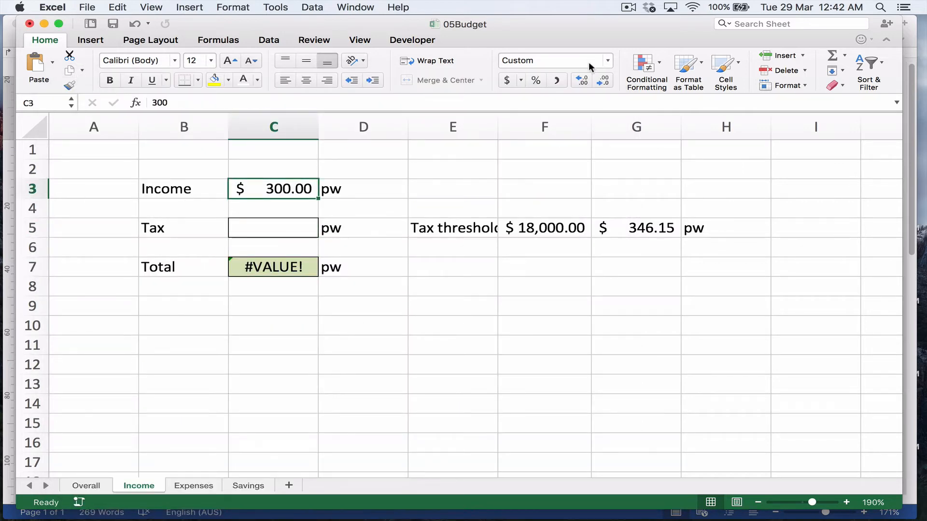
click(609, 60)
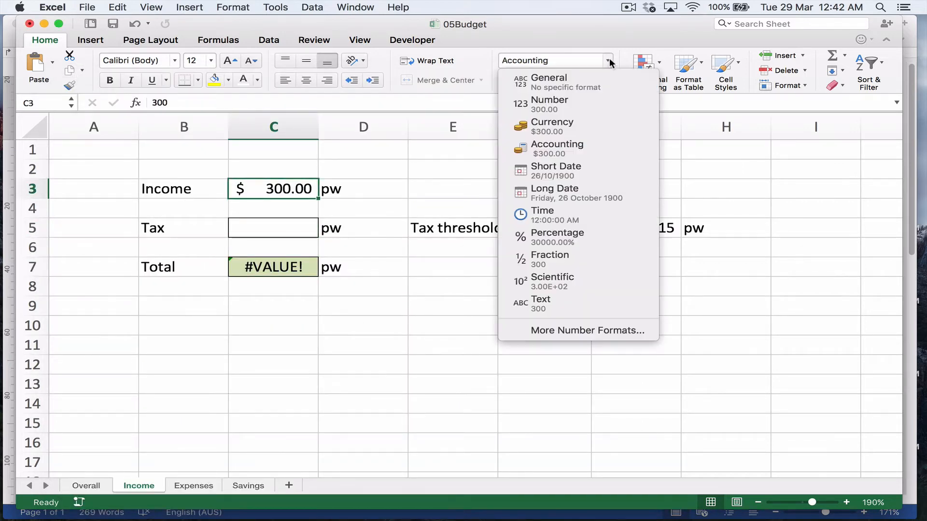
click(560, 101)
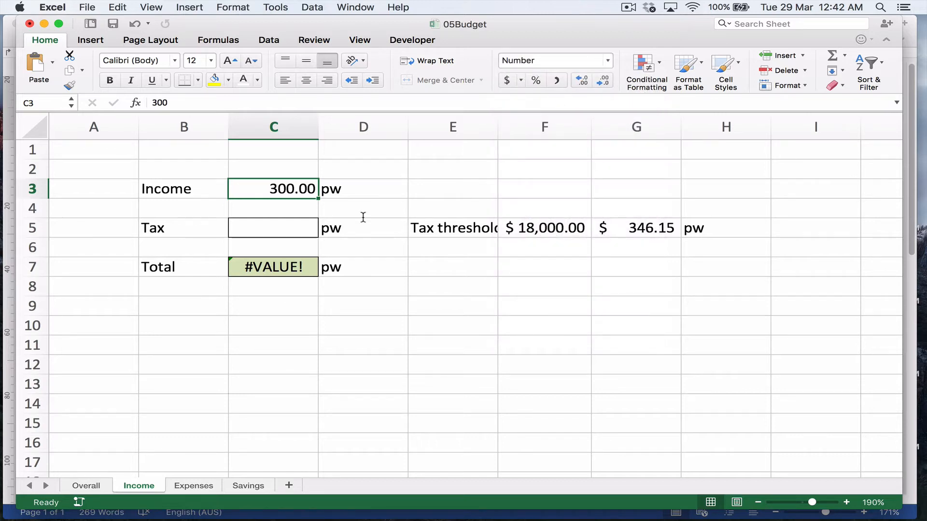
click(505, 80)
Step: Reset Tax cell C5 to the Number format and reapply the dollar accounting format
click(280, 230)
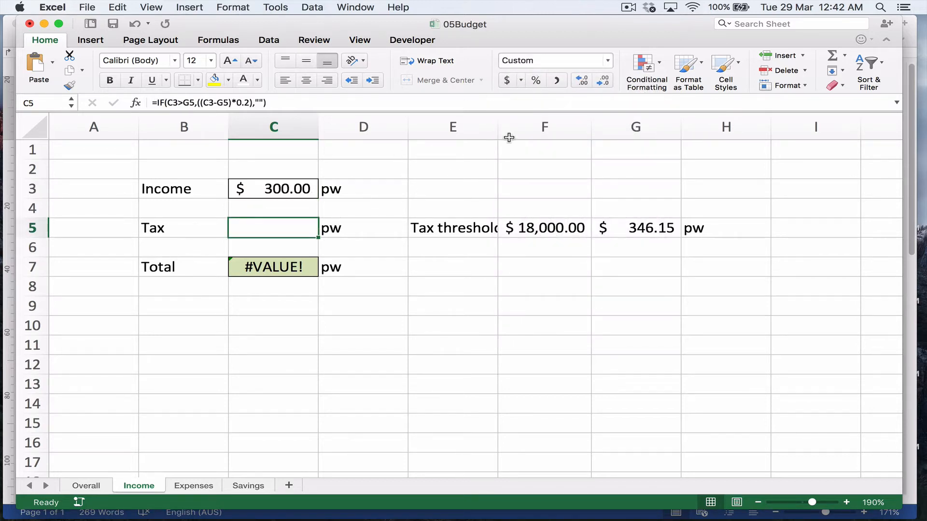
click(506, 80)
click(608, 61)
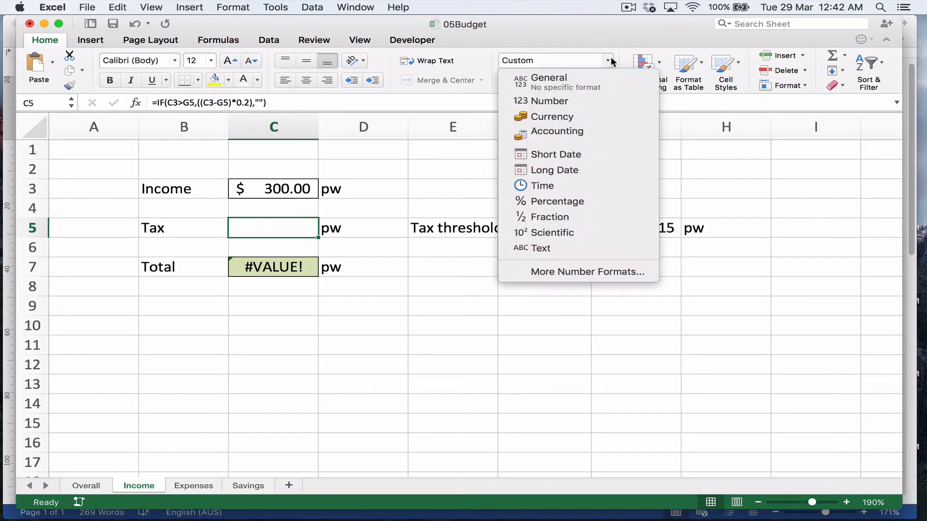
click(573, 103)
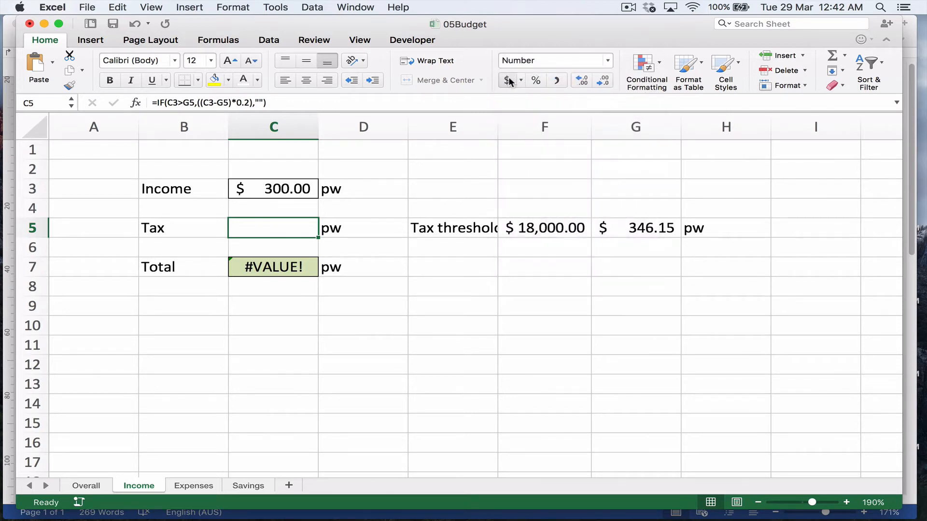
Step: Reset Total cell C7 to the Number format and reapply the dollar accounting format
click(263, 269)
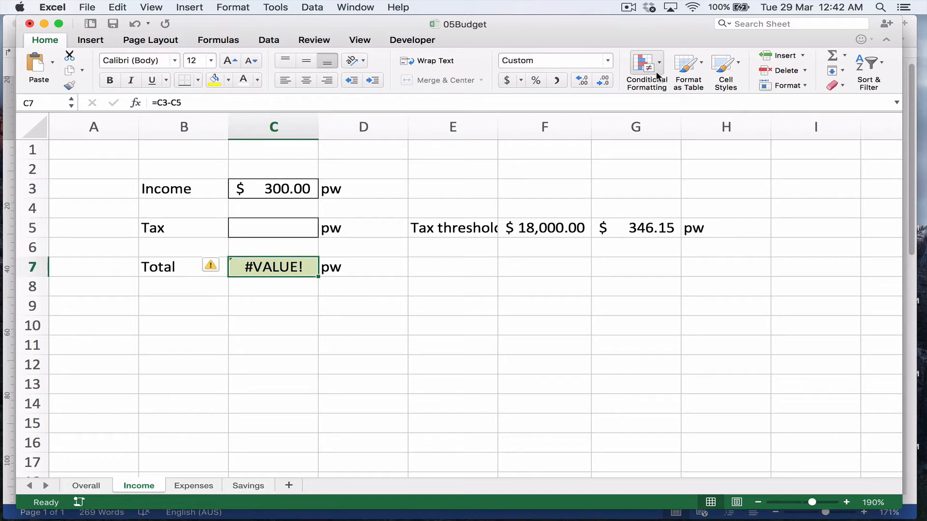
click(607, 60)
click(548, 104)
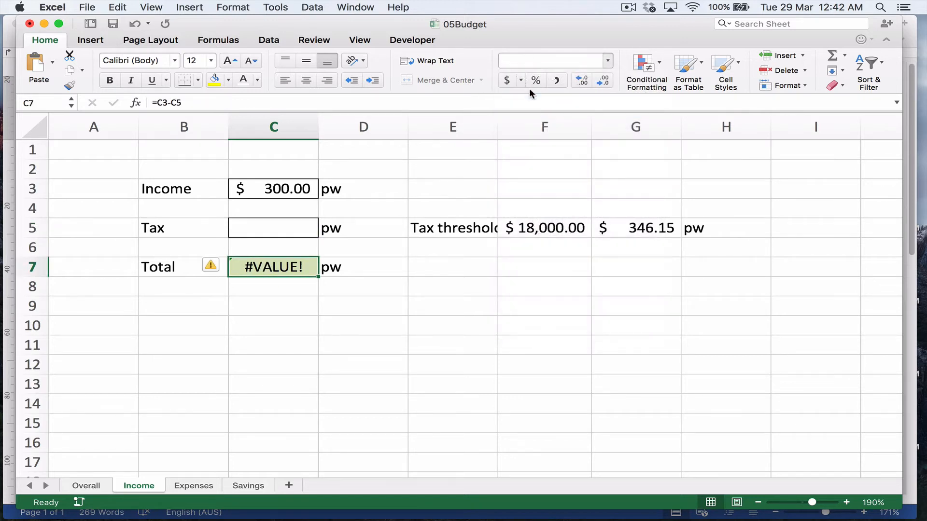
click(363, 287)
click(299, 267)
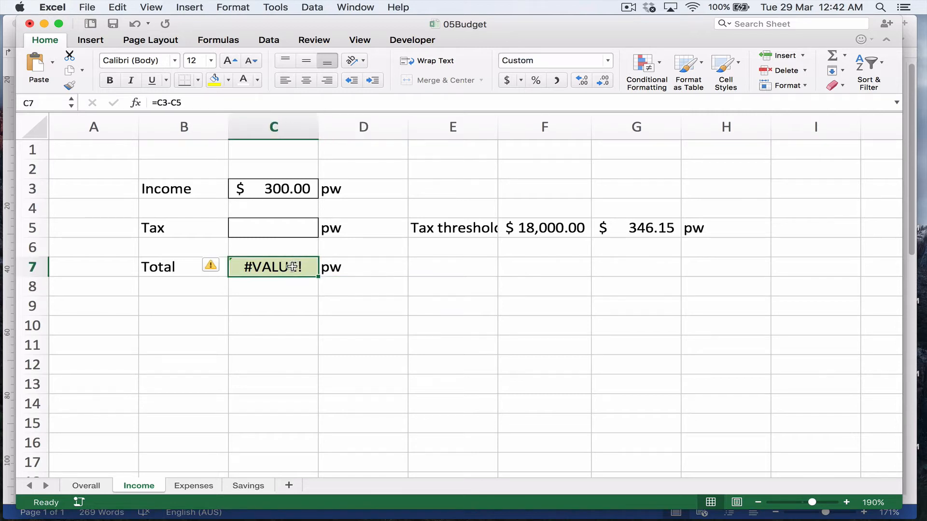
Step: Change the value-if-false argument of the IF formula in C5 to "0", and check Total cell C7
click(285, 227)
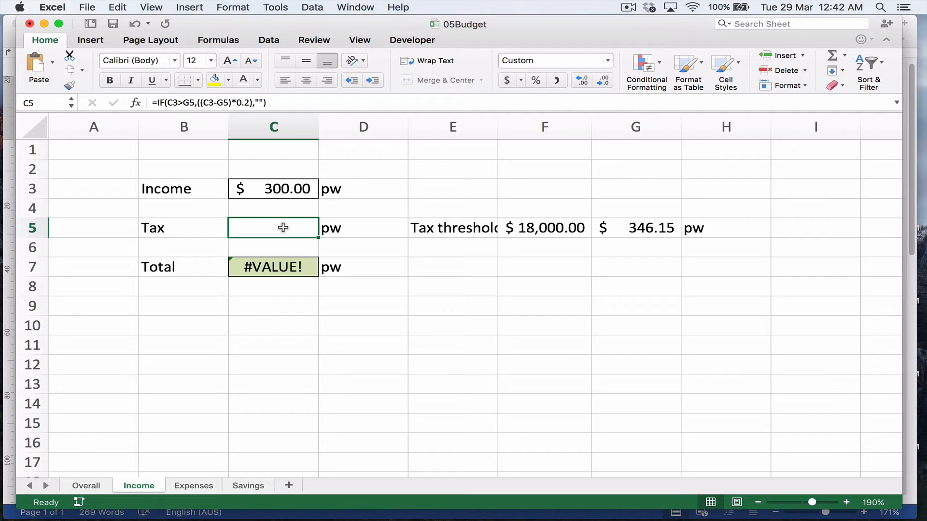
click(260, 102)
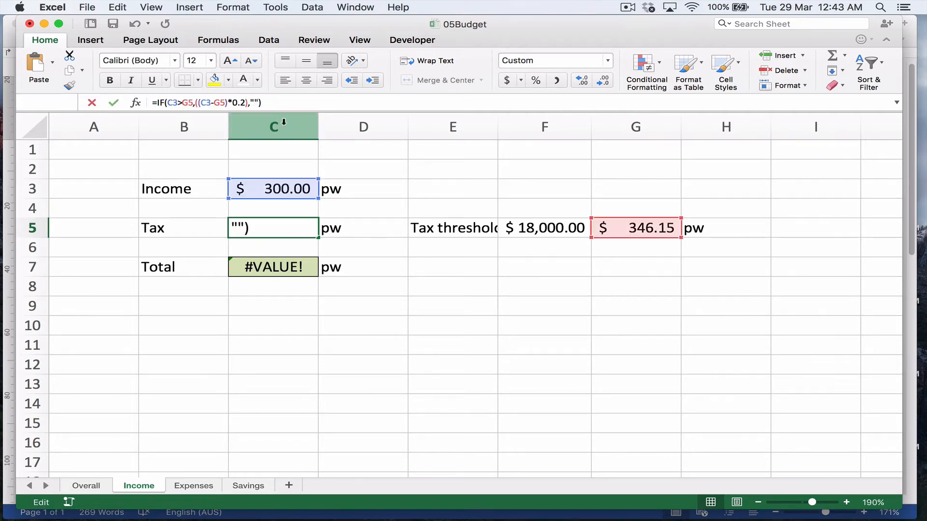
click(254, 102)
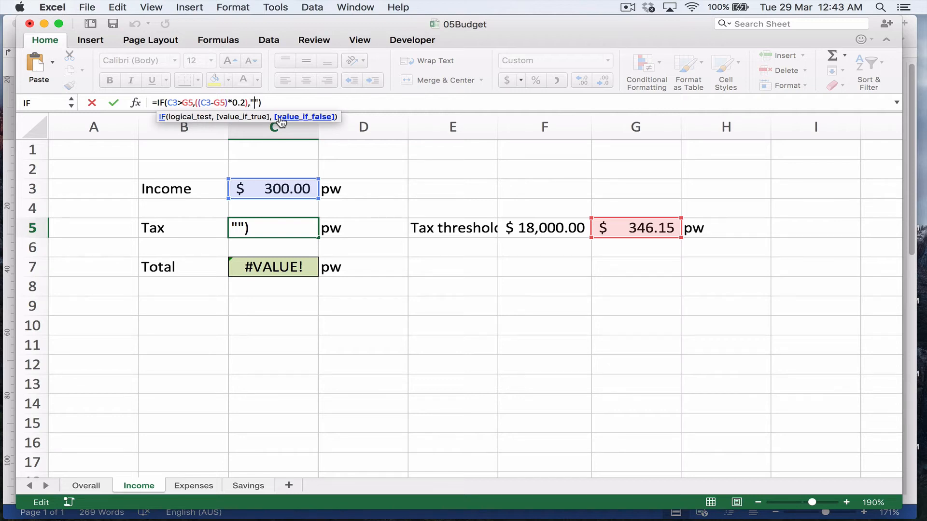
text(0)
key(Return)
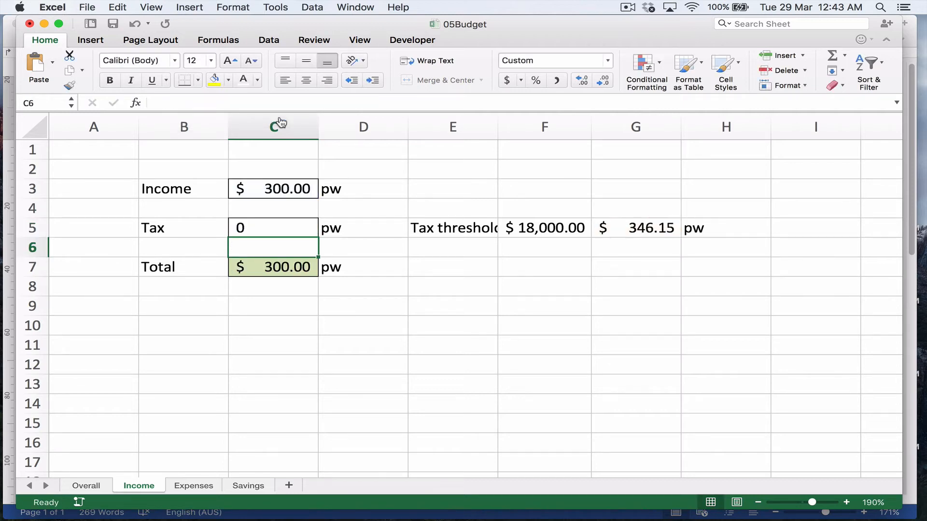
key(Up)
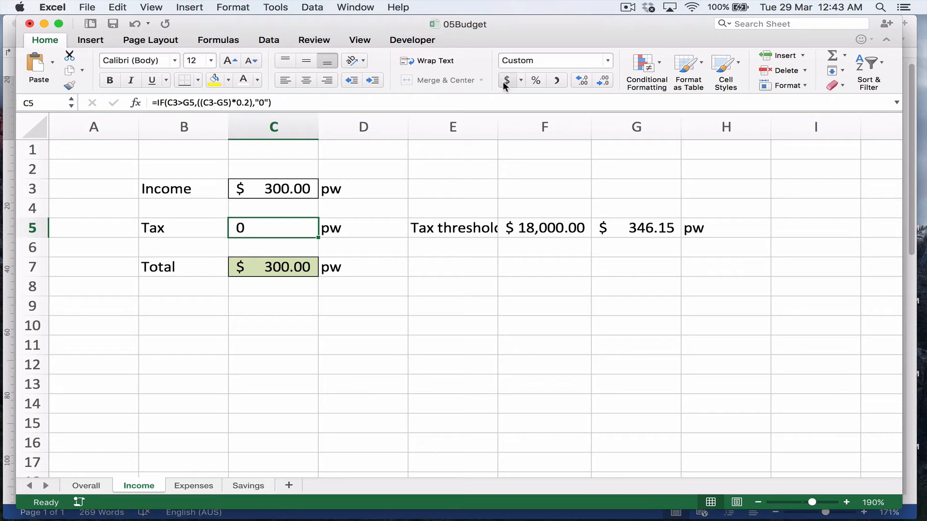
click(332, 316)
click(285, 265)
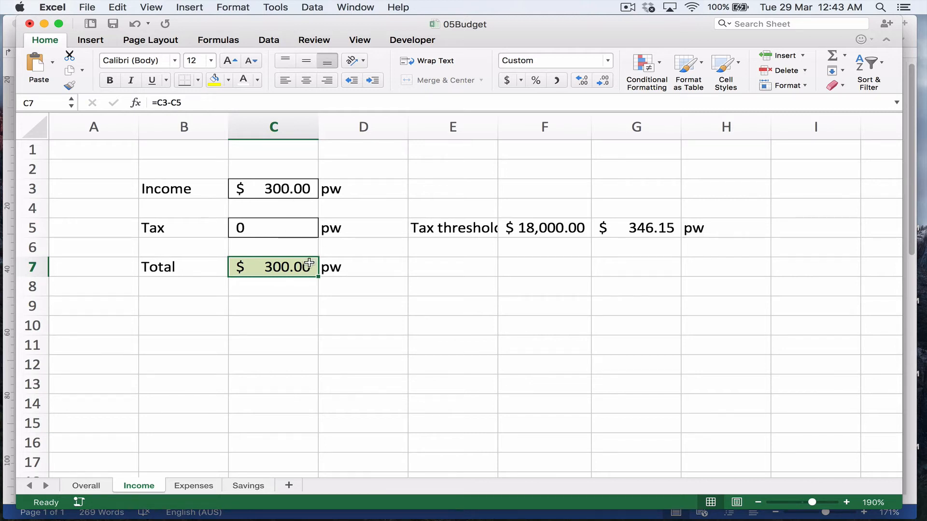
Step: Set the income in C3 to 400 and check the total in C7
click(295, 193)
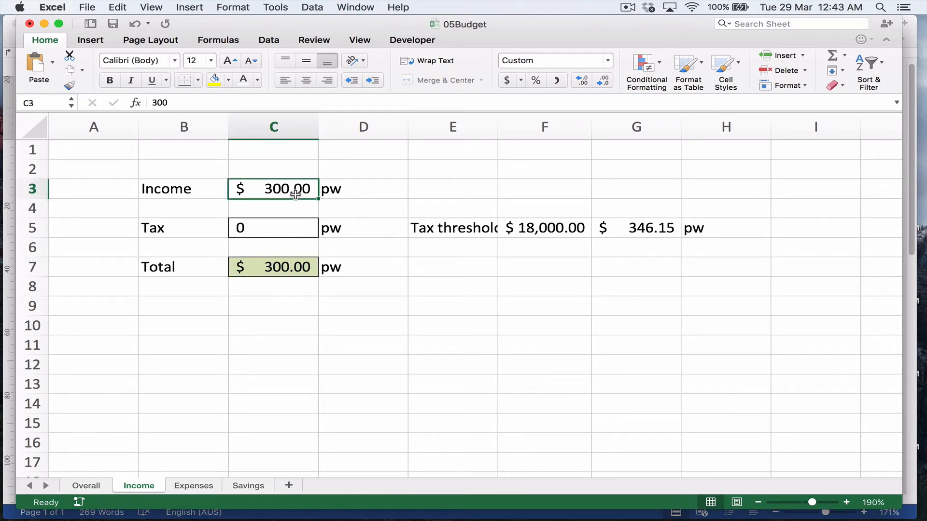
text(400)
key(Return)
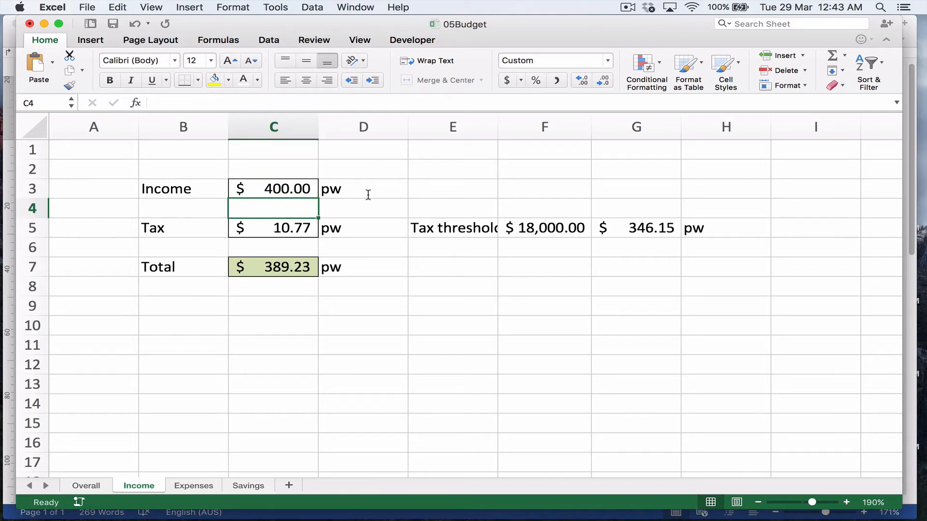
click(300, 266)
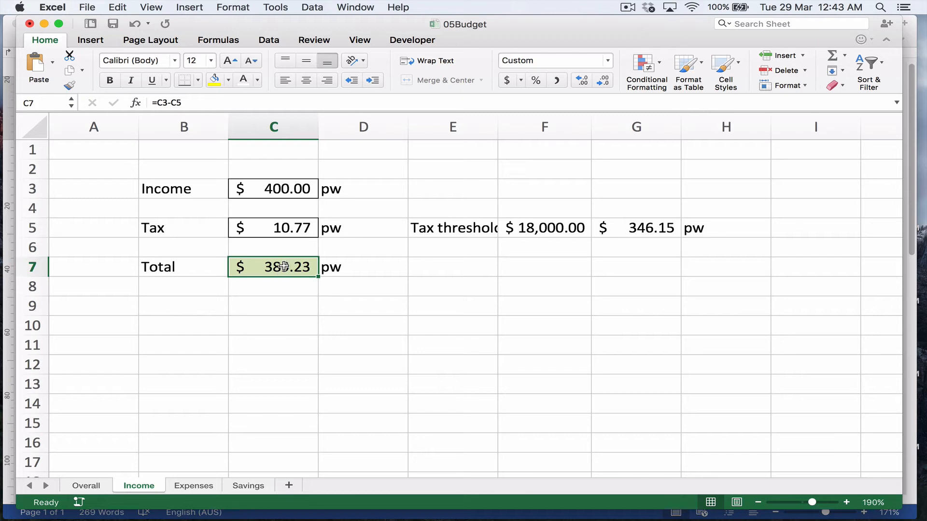
Step: Link Total Income per week in C3 of the Overall sheet to the Income sheet's weekly total with =Income!C7
click(92, 486)
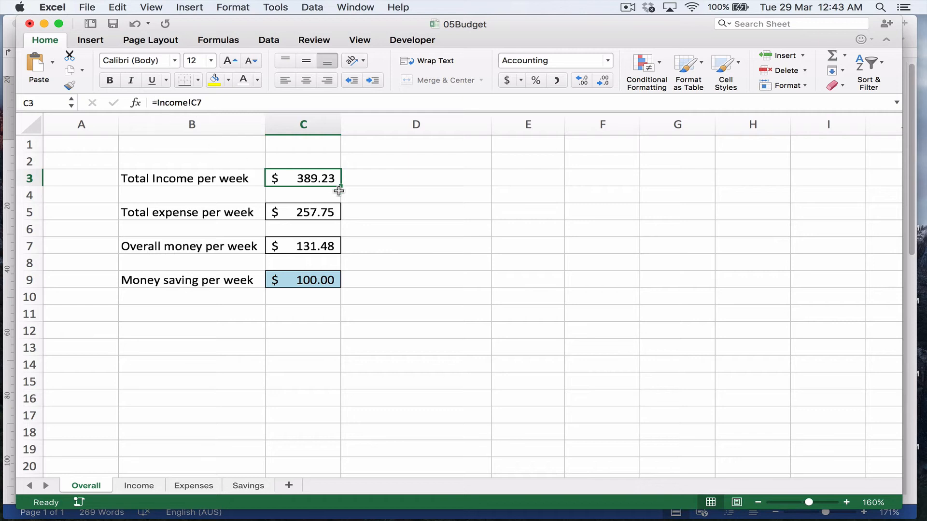
click(131, 486)
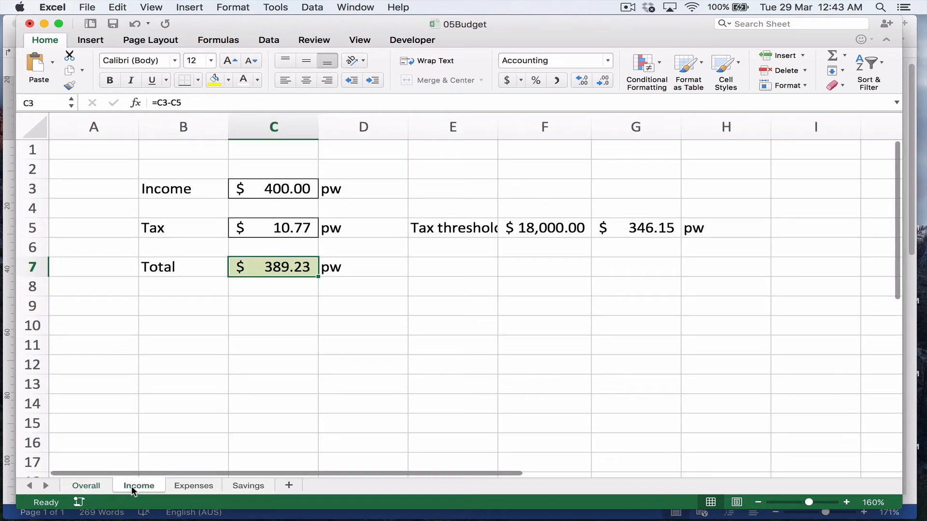
click(95, 488)
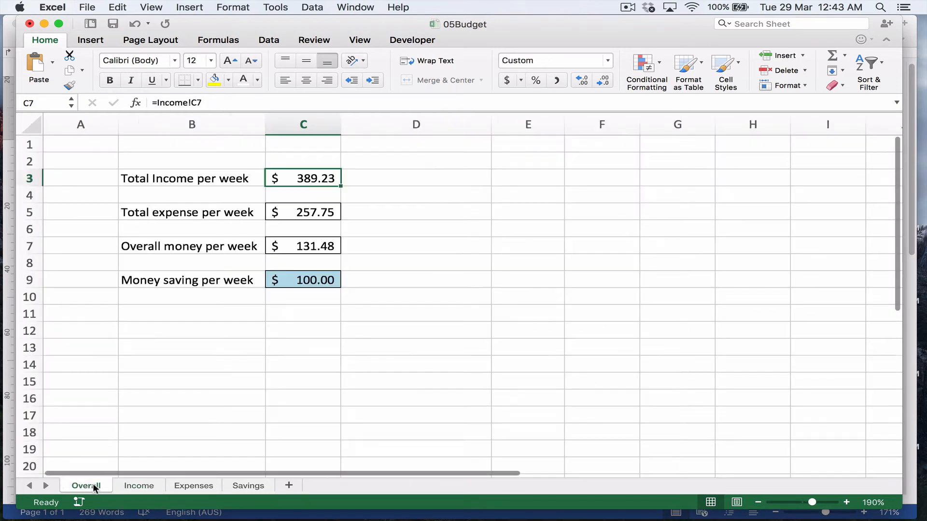
text(=)
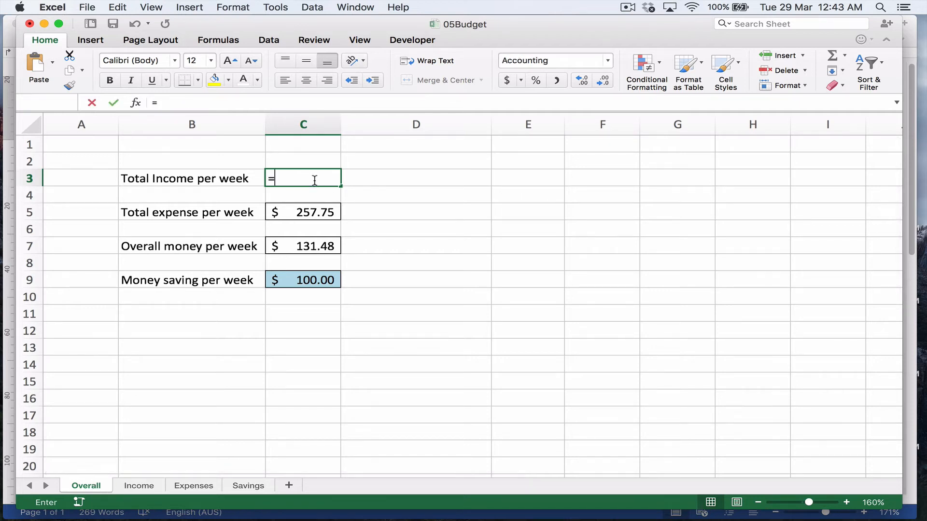
click(140, 486)
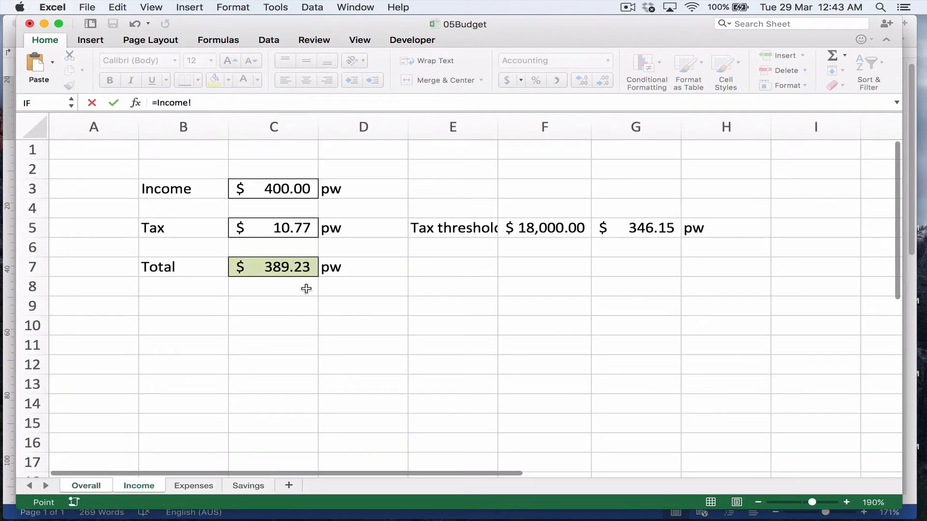
click(286, 264)
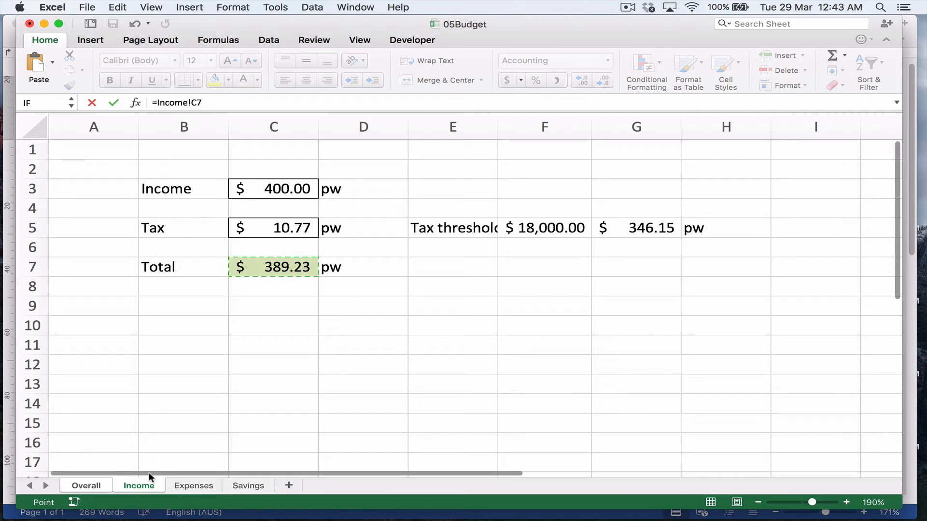
key(Return)
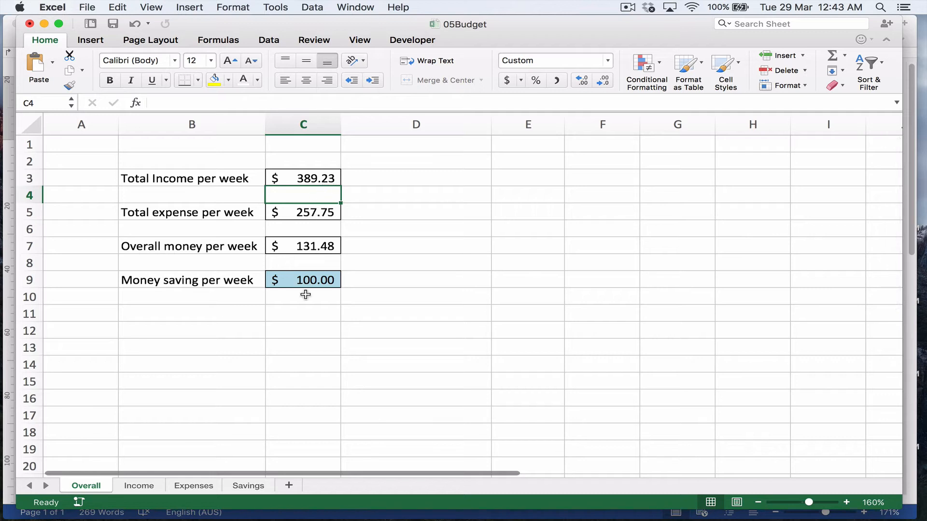
Step: Review the expense amounts and their payment periods in columns C and D of the Expenses sheet
click(195, 485)
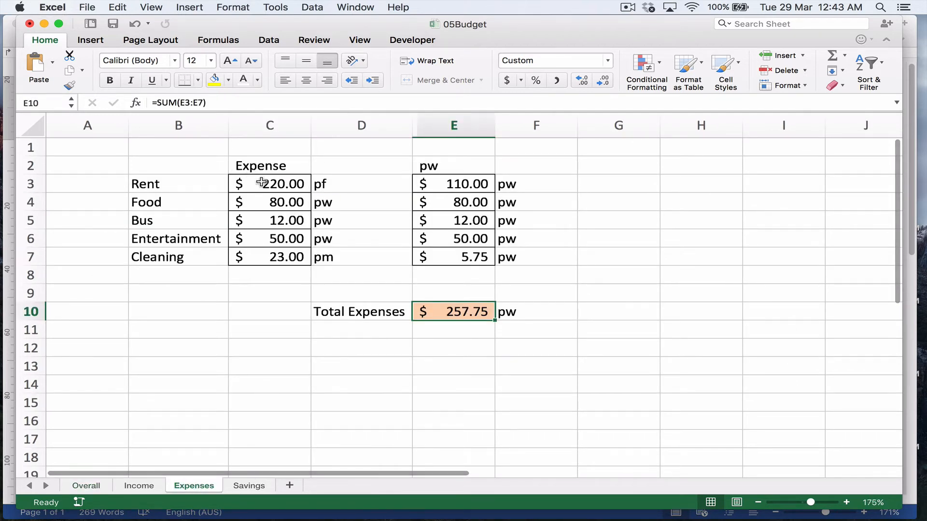
click(286, 185)
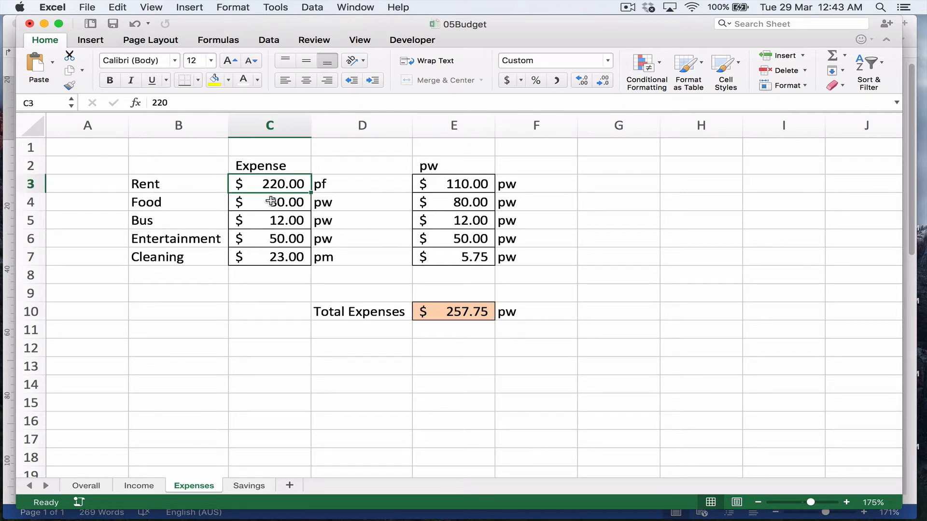
click(279, 197)
click(279, 186)
key(Right)
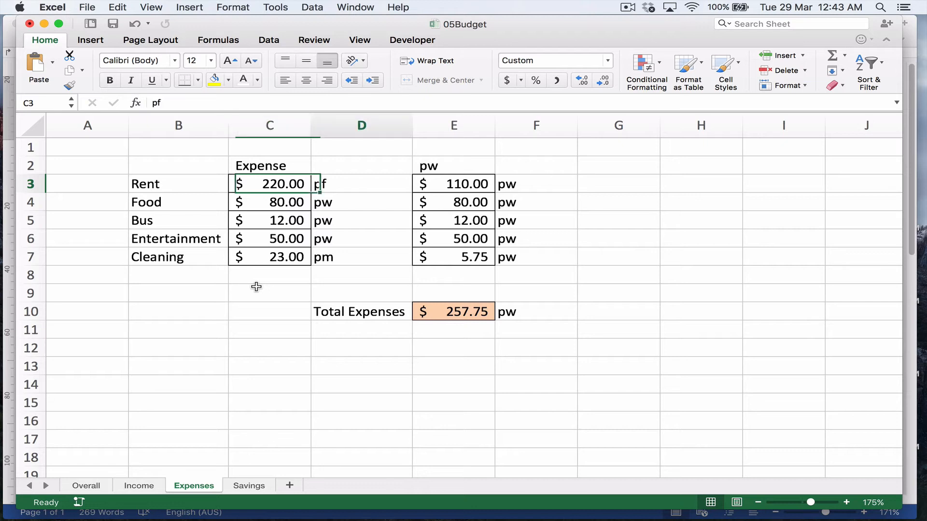
key(Down)
key(Down)
key(Down)
key(Down)
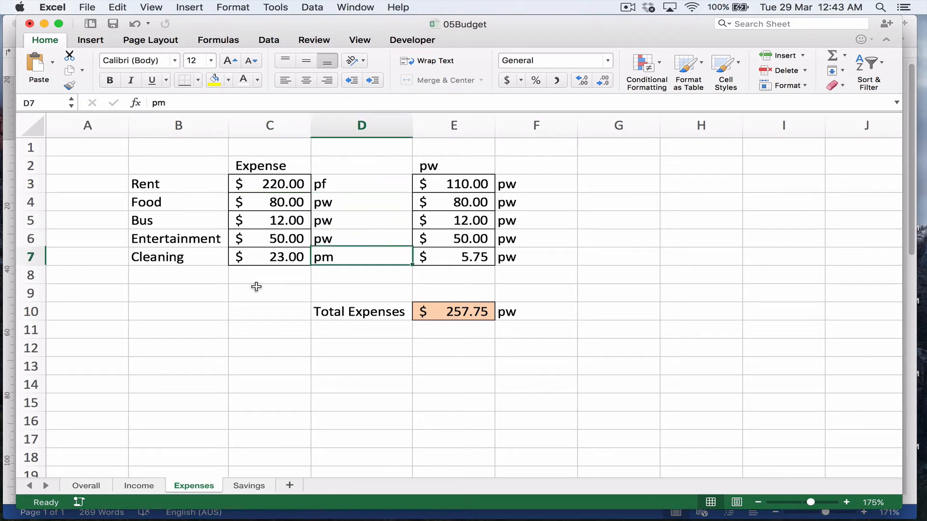
Step: Set the Rent expense in C3 to 300 and check its weekly amount in E3
key(Left)
key(Up)
key(Up)
key(Up)
key(Up)
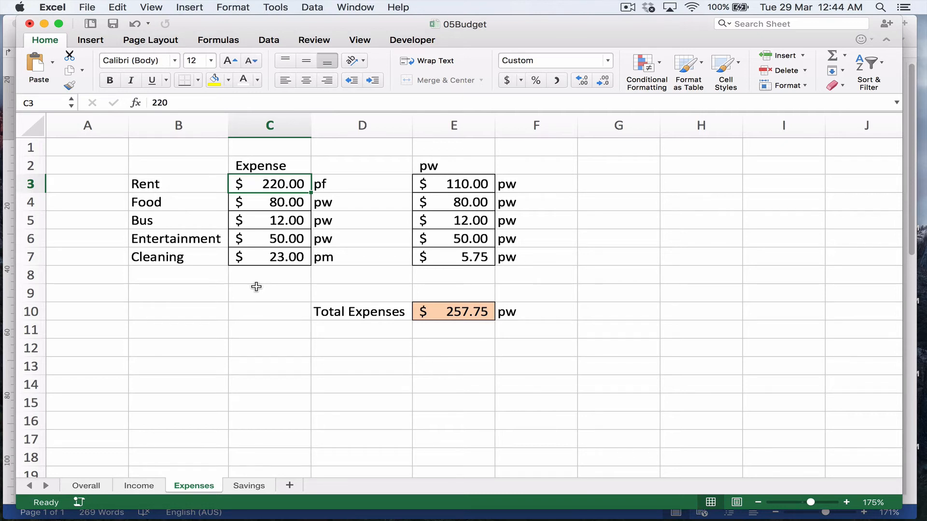
text(300)
key(Tab)
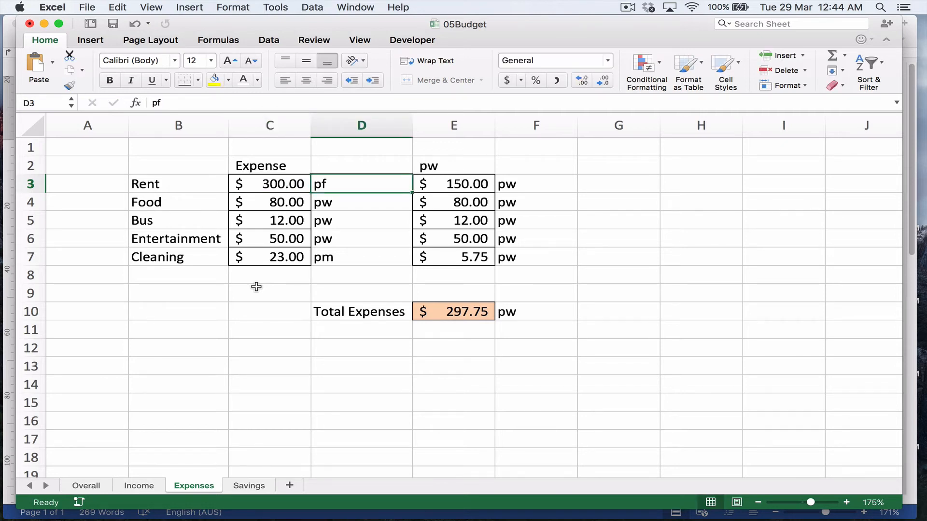
key(Tab)
key(Left)
key(Left)
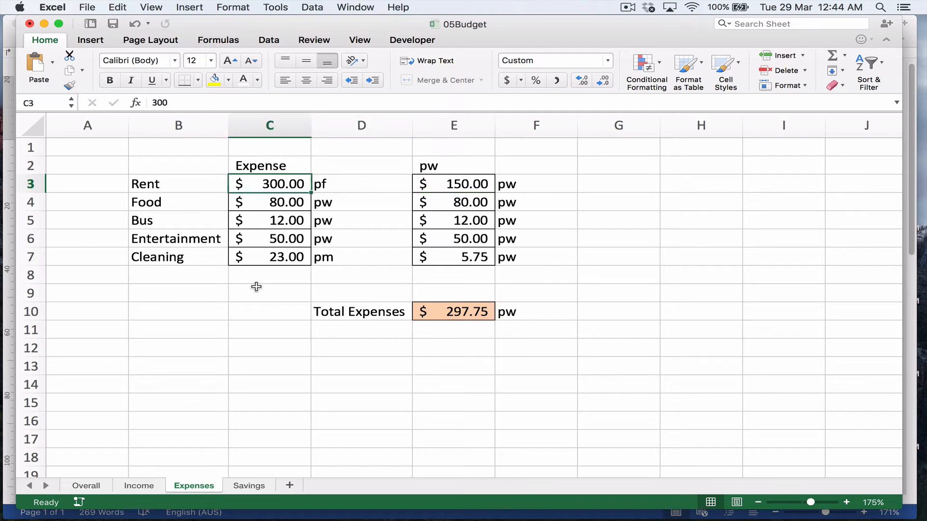
Step: Update the expense amounts in column C to 15 for Bus, 60 for Entertainment and 40 for Cleaning
key(Down)
key(Down)
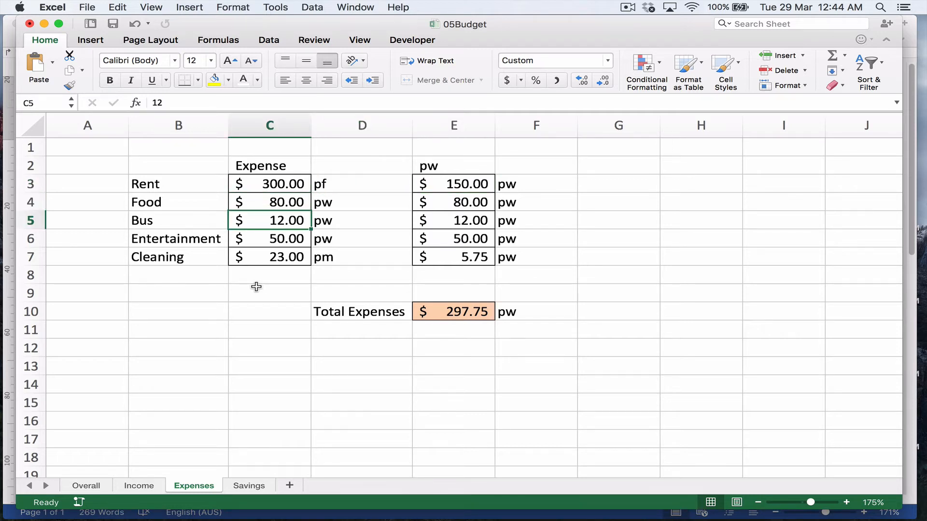
text(15)
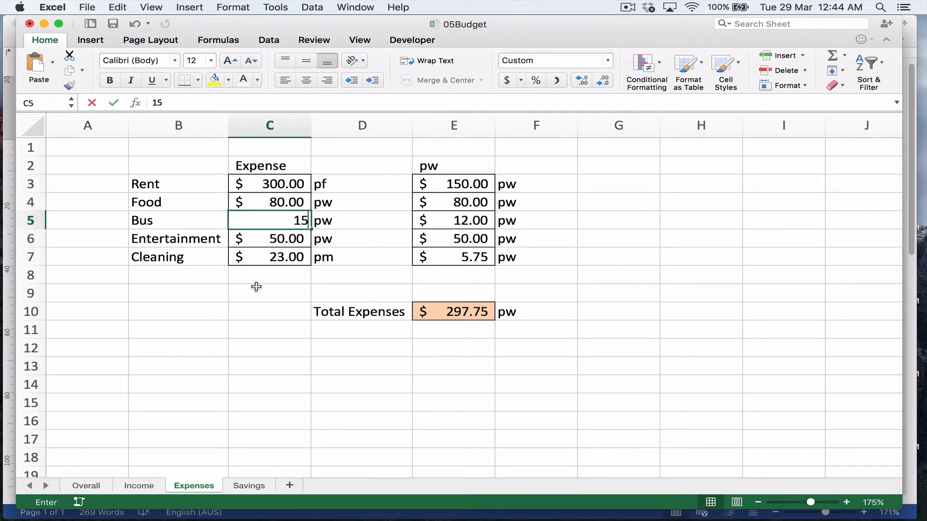
key(Return)
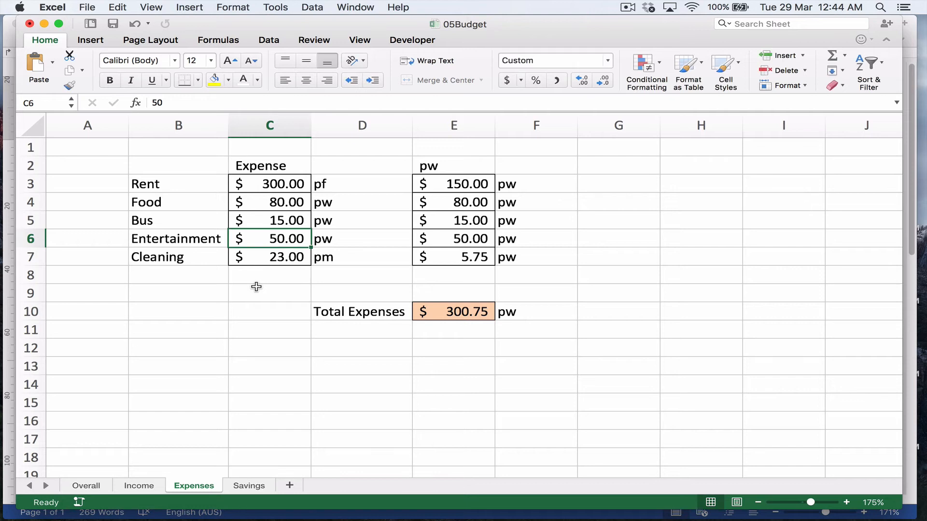
text(60)
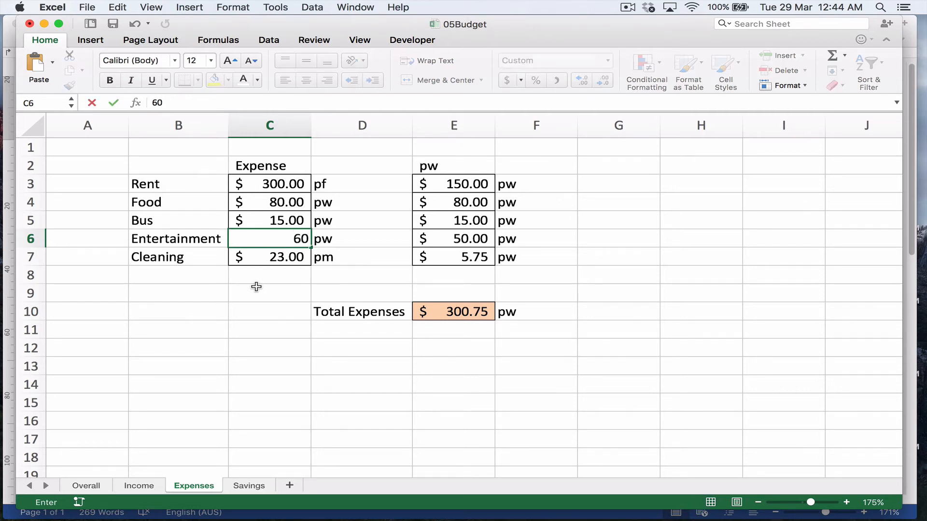
key(Return)
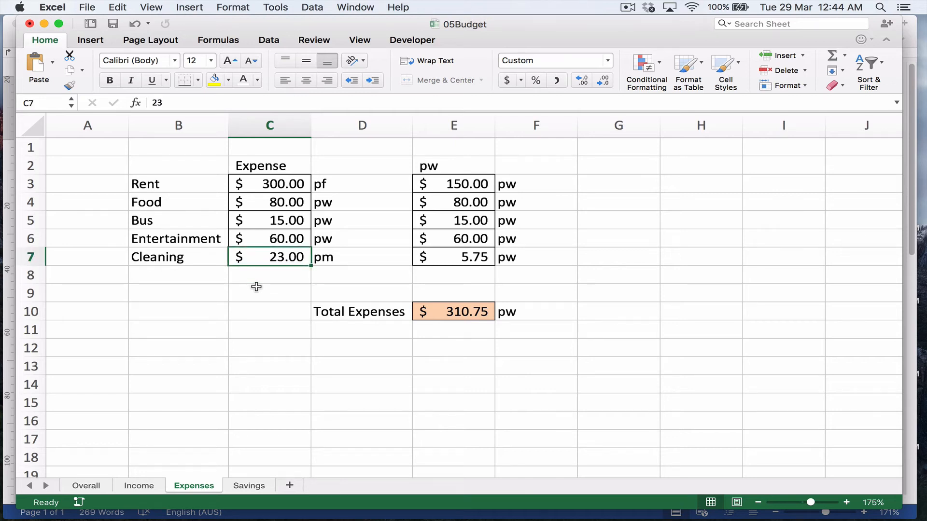
text(40)
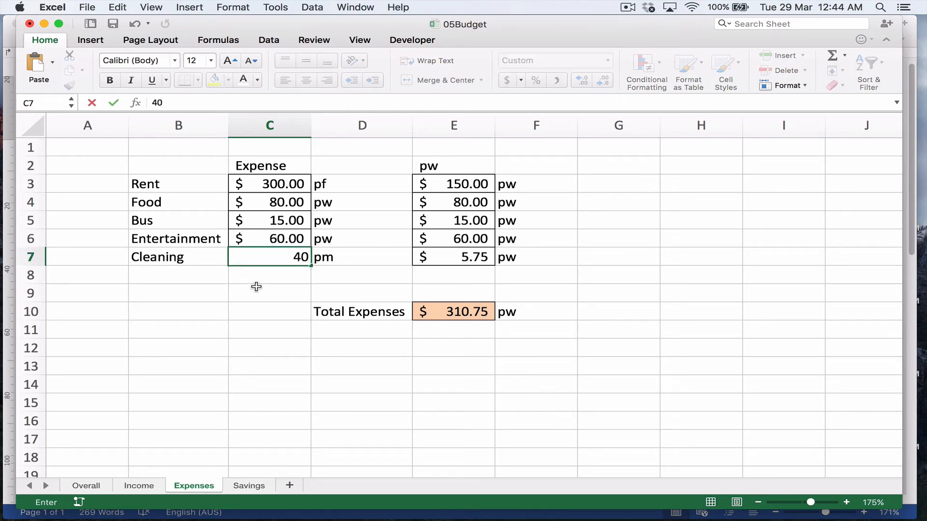
key(Tab)
Step: Enter the formula =C3/2 in E3 to convert the fortnightly rent to a weekly amount
key(Up)
key(Up)
key(Up)
key(Up)
key(Right)
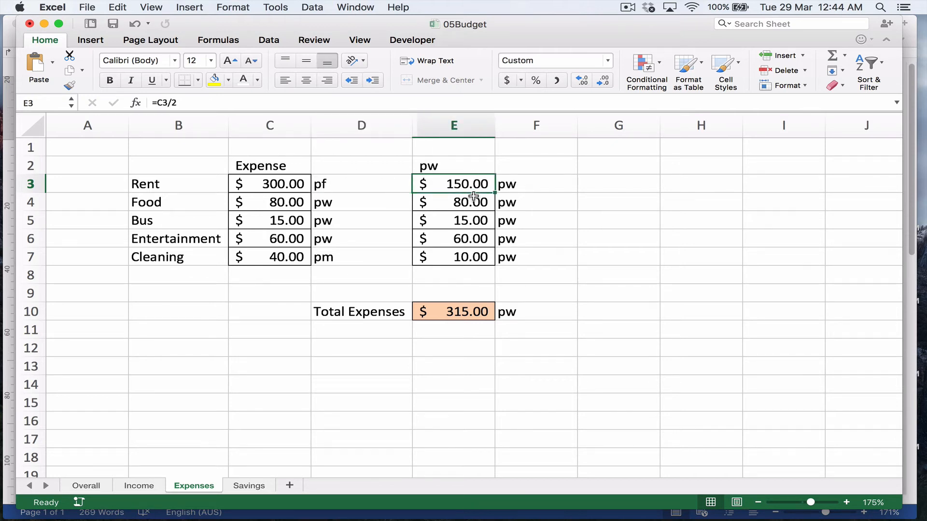
text(=)
click(275, 184)
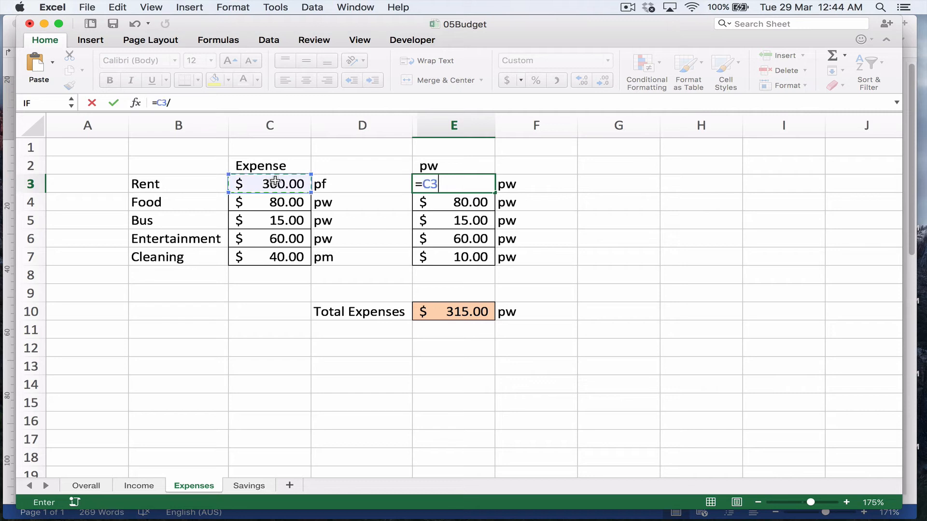
text(/2)
key(Return)
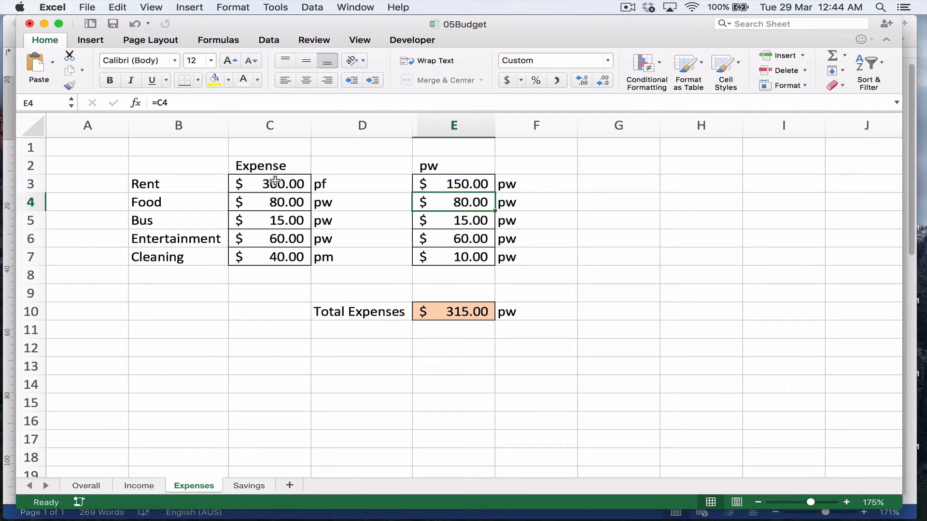
Step: Enter =C4 as Food's weekly amount in E4 and copy the formula down to the Bus and Entertainment rows
text(=)
click(277, 202)
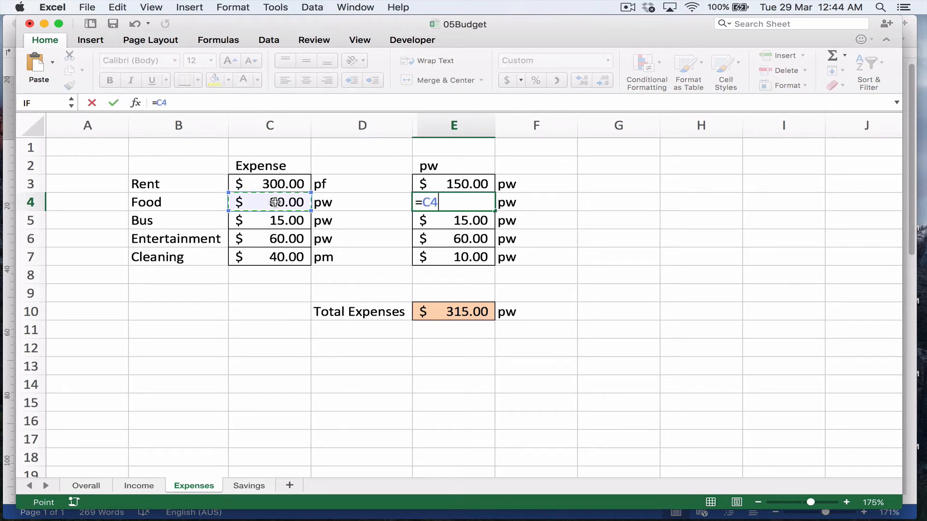
key(Return)
key(Up)
key(cmd+c)
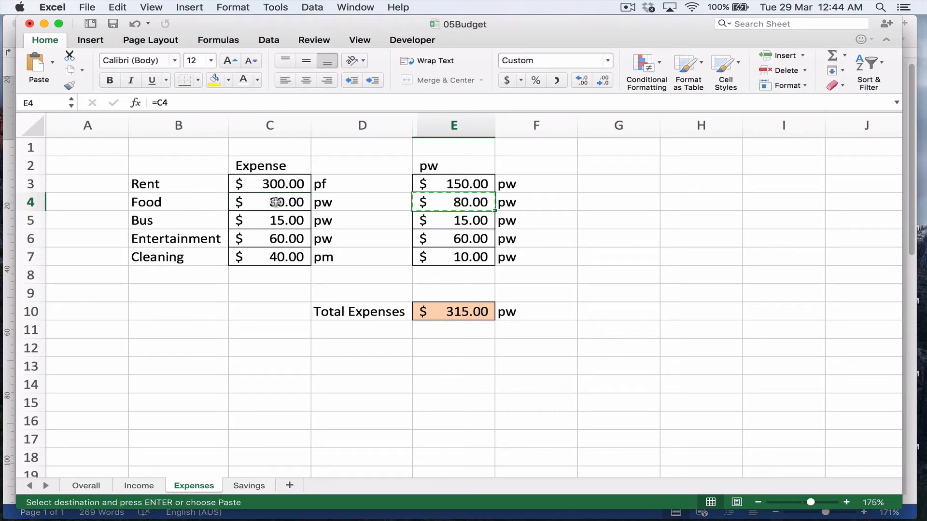
key(Down)
key(cmd+v)
key(Down)
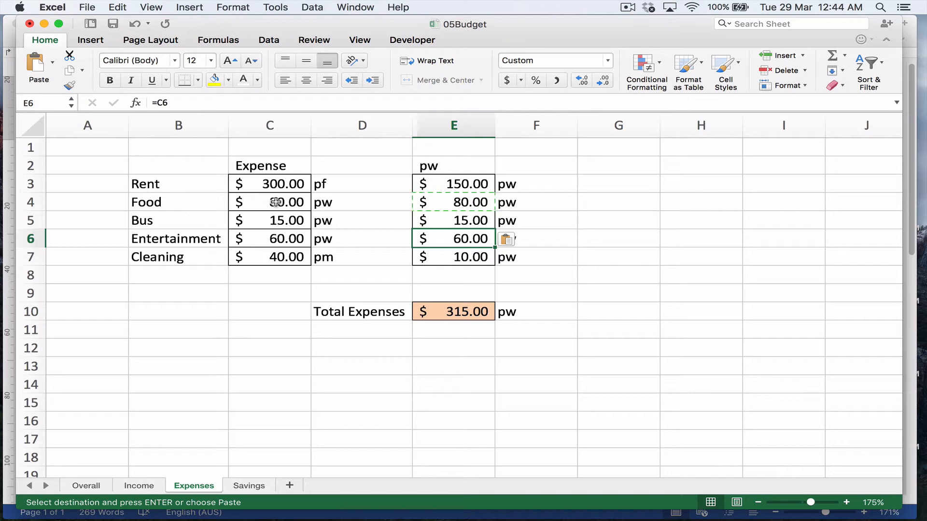
key(Down)
key(cmd+v)
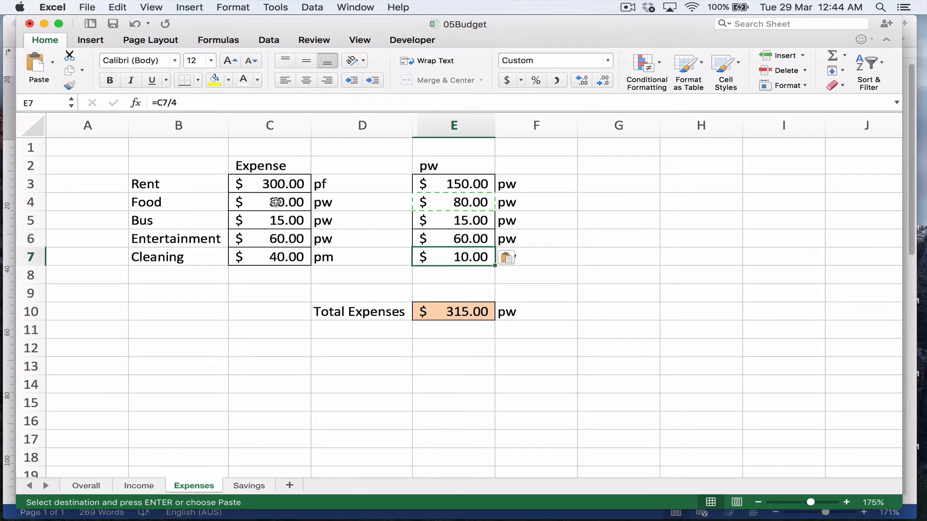
Step: Enter the formula =C7/4 in E7 to convert the monthly cleaning expense to a weekly amount
text(=)
click(270, 257)
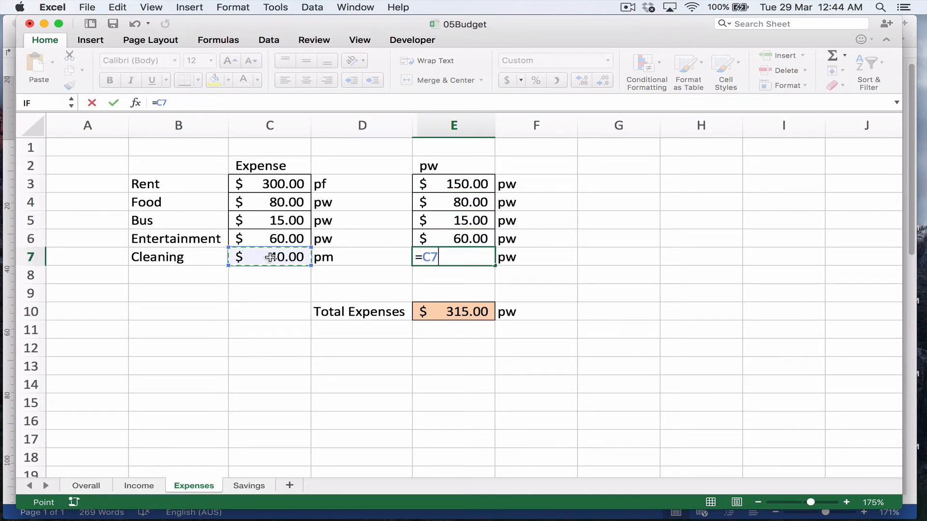
text(/4)
key(Return)
Step: Total the weekly expenses in E10 with the formula =SUM(E3:E7)
key(Down)
key(Down)
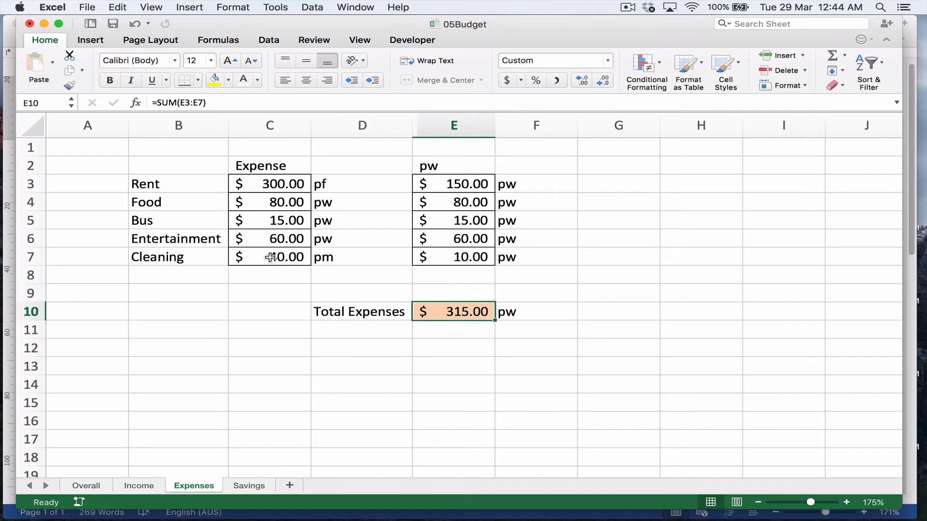
text(=sum()
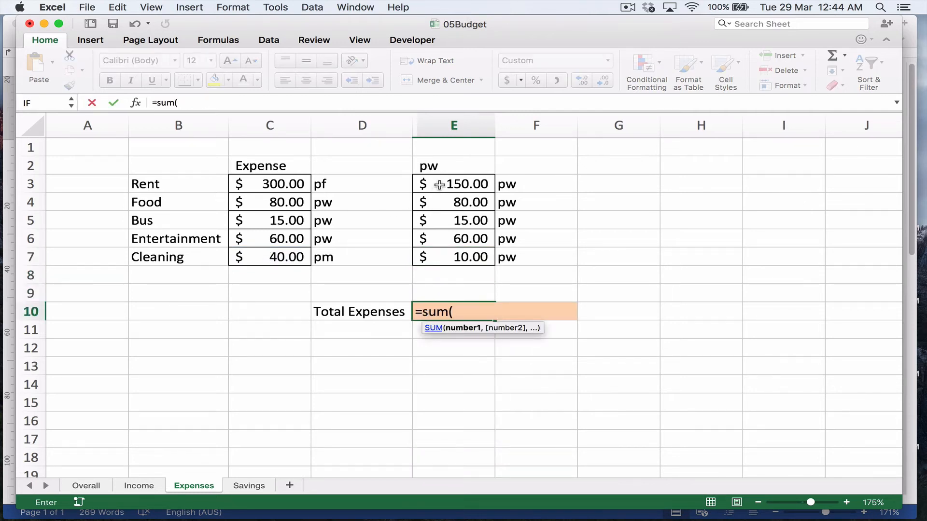
drag(438, 185, 441, 257)
text())
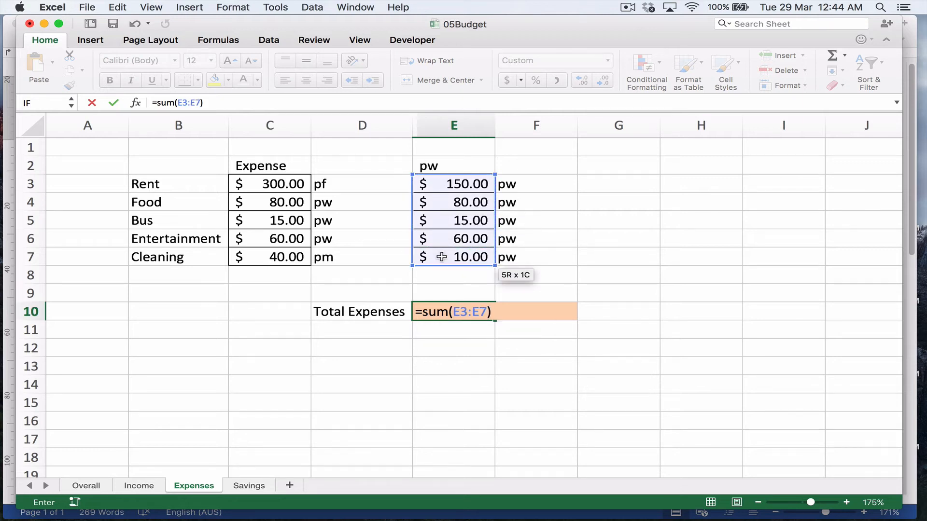
key(Return)
click(474, 316)
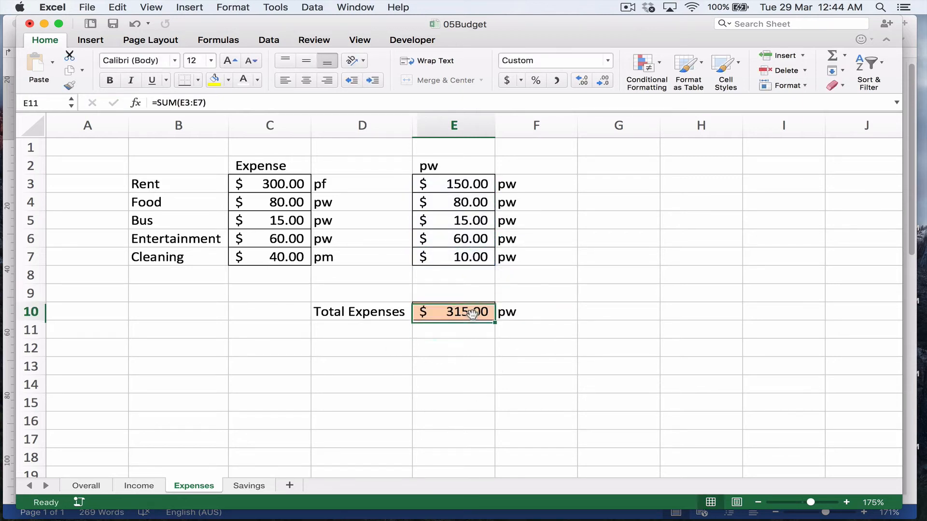
Step: Link Total expense per week in C5 of the Overall sheet to the expenses total with =Expenses!E10
click(83, 485)
click(275, 213)
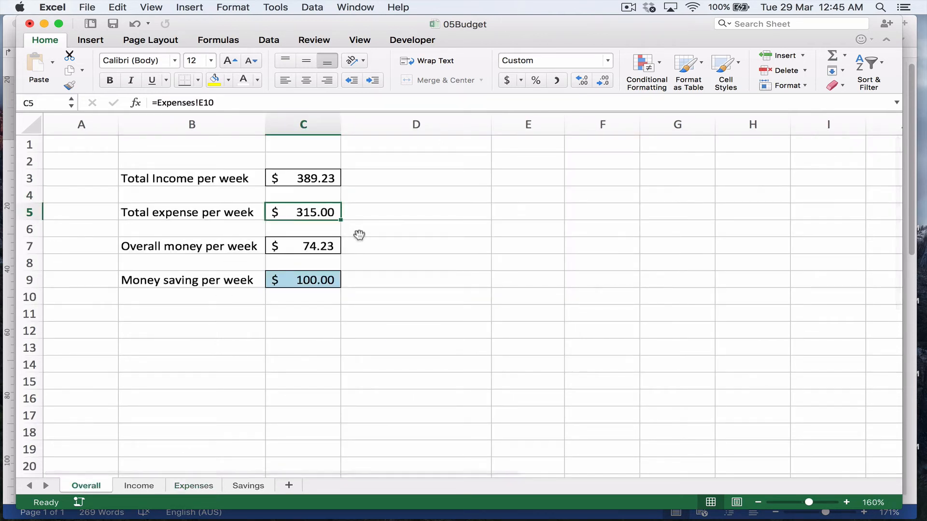
text(=)
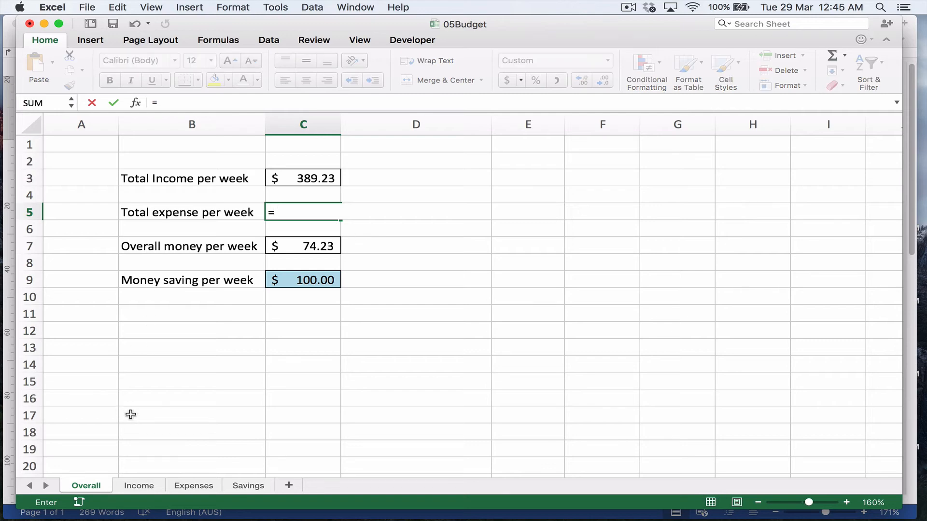
click(195, 486)
click(442, 310)
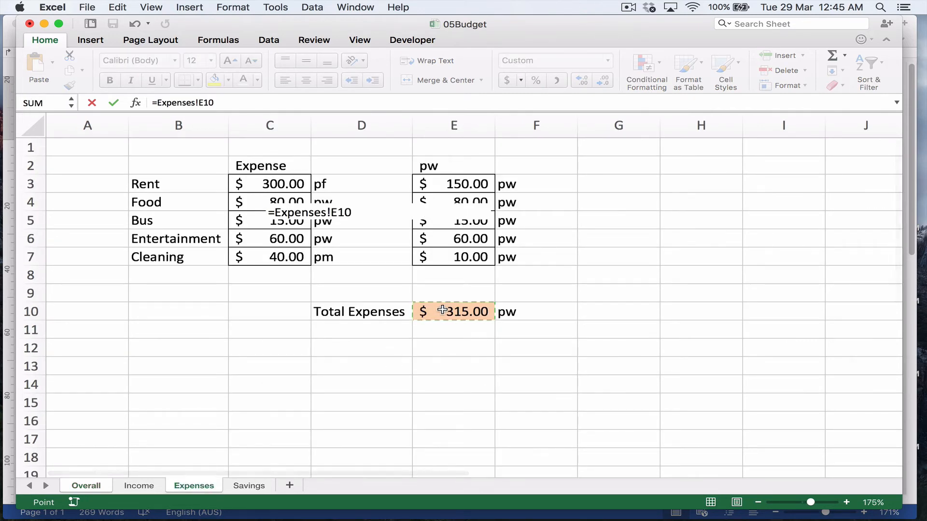
key(Return)
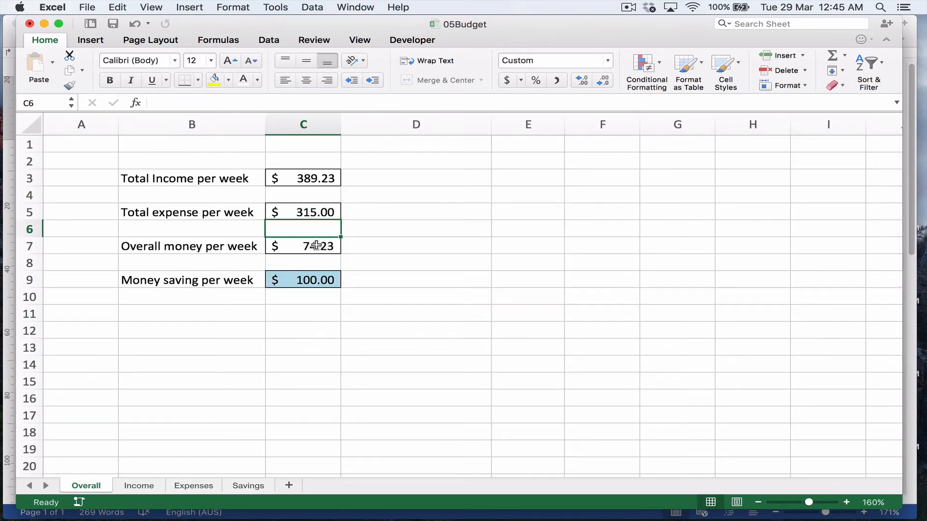
Step: Calculate Overall money per week in C7 with the formula =C3-C5
click(316, 246)
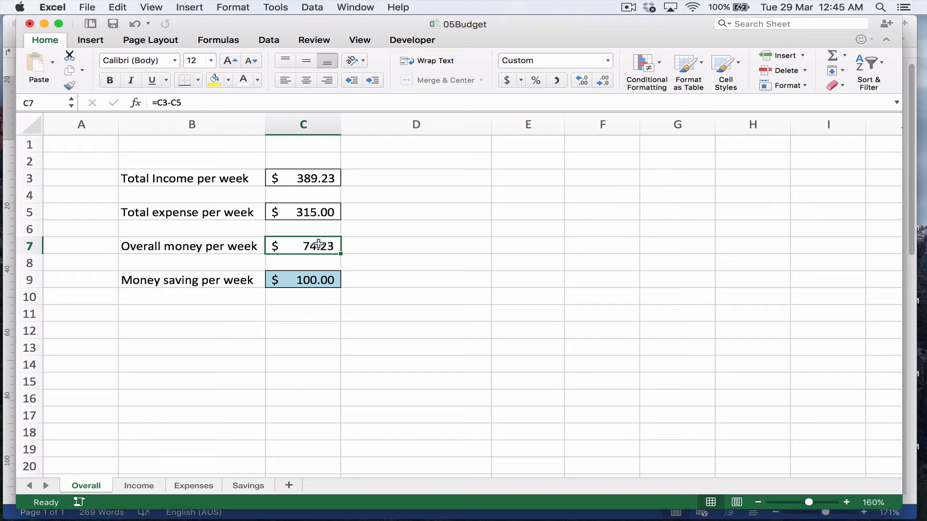
text(=)
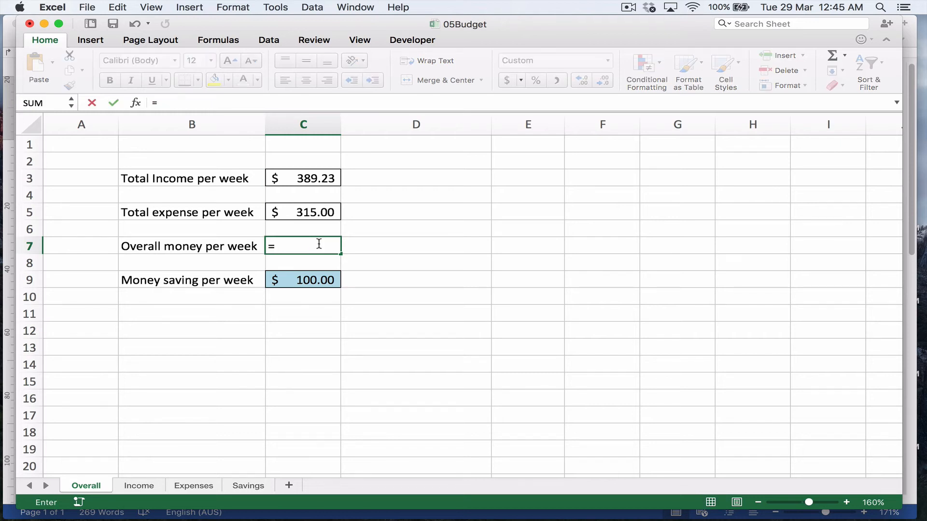
click(316, 178)
text(-)
click(315, 211)
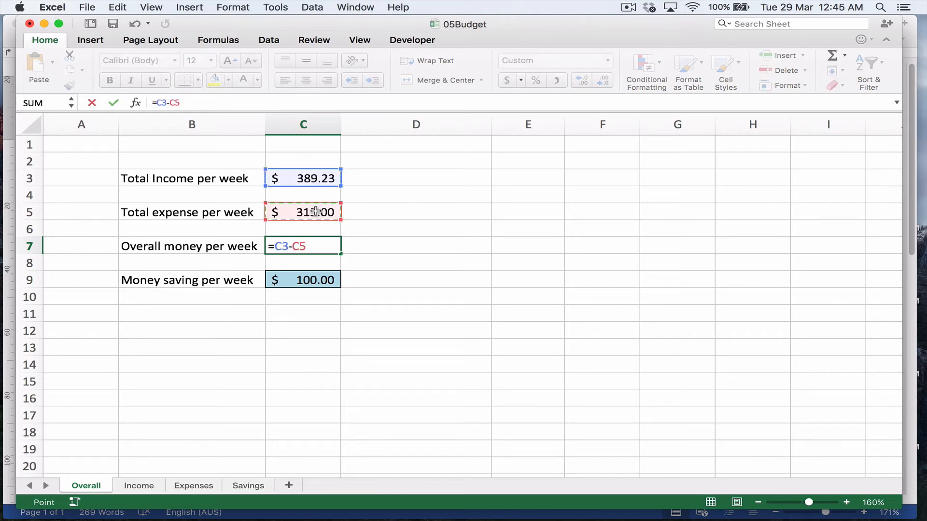
key(Return)
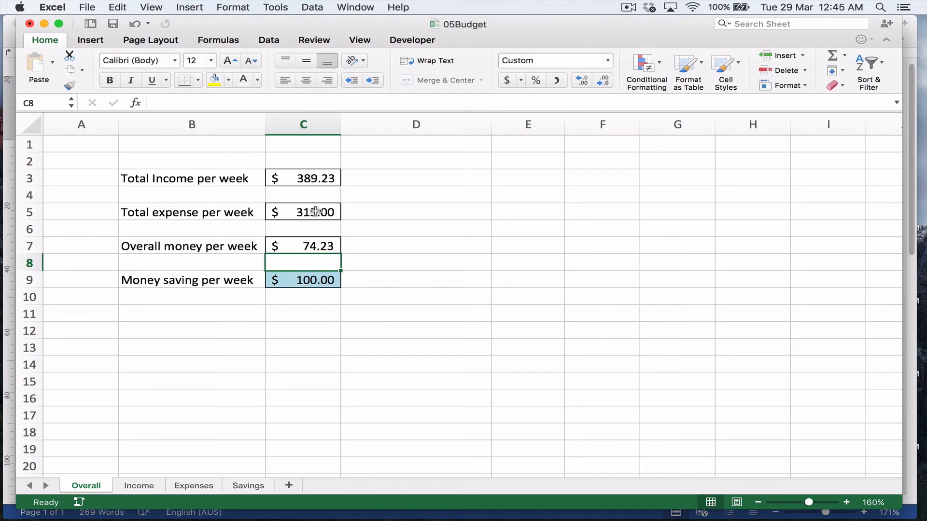
click(293, 246)
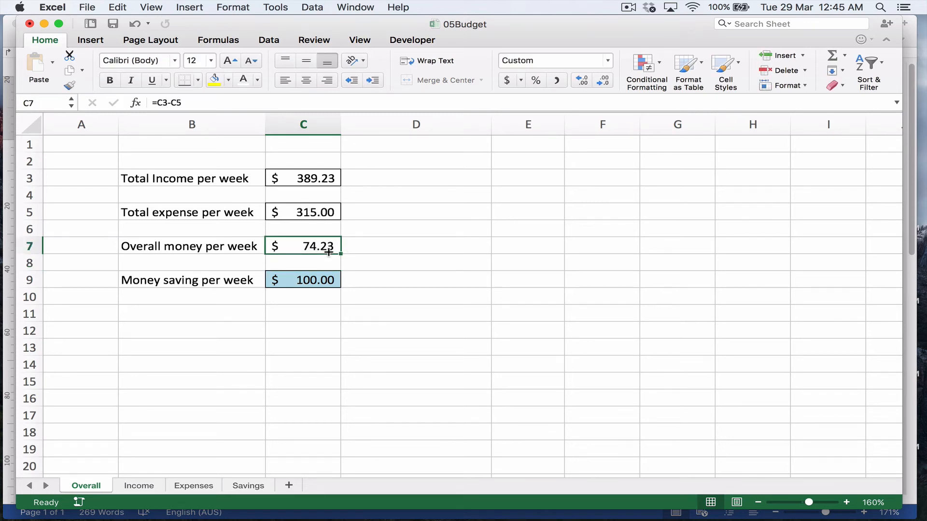
Step: Set the Entertainment expense in C6 of the Expenses sheet to 50 and return to the Overall sheet
click(188, 489)
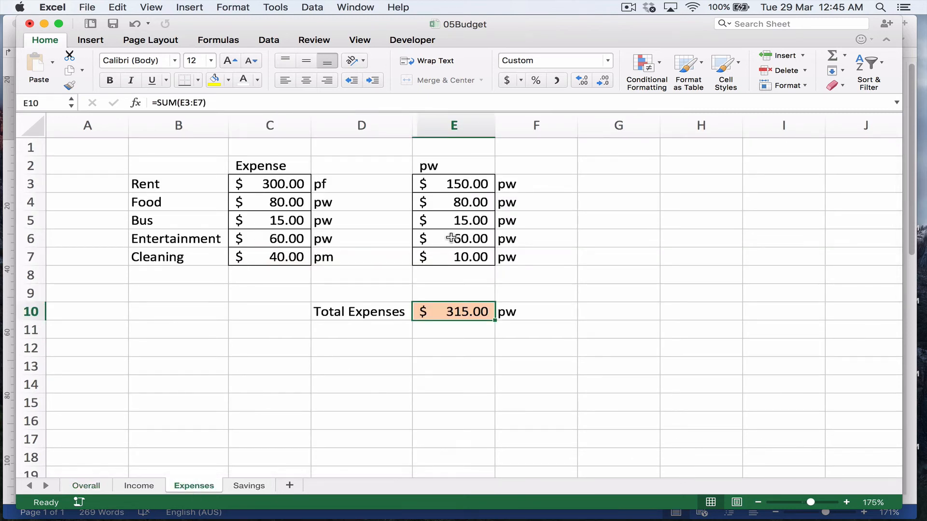
click(269, 239)
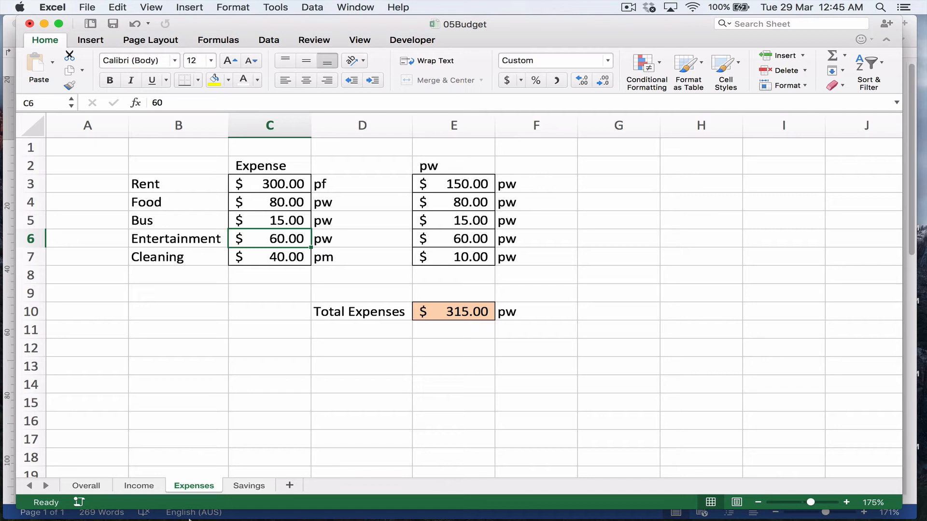
click(94, 486)
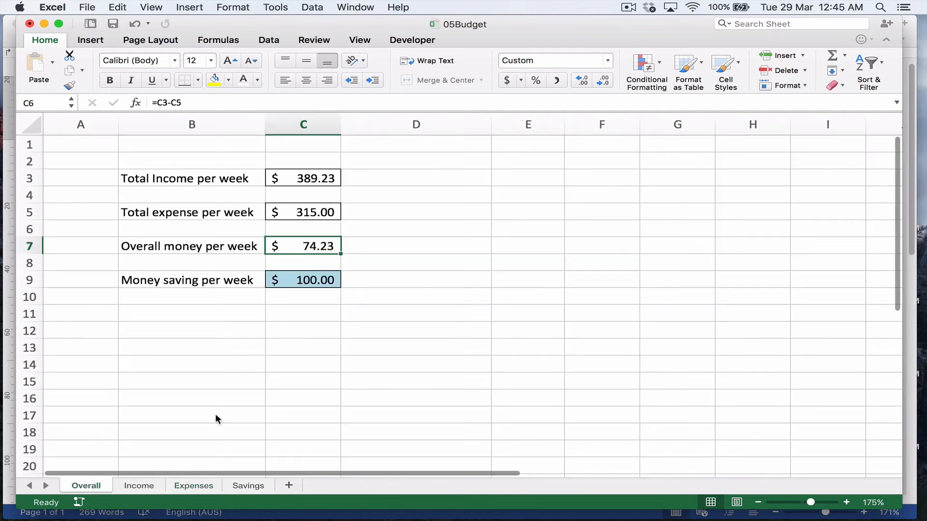
click(201, 486)
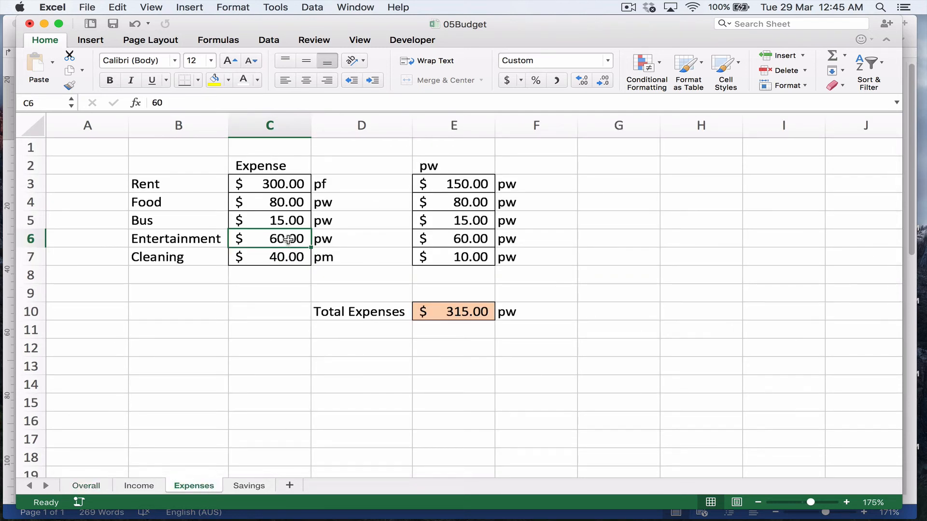
text(50)
key(Return)
click(98, 486)
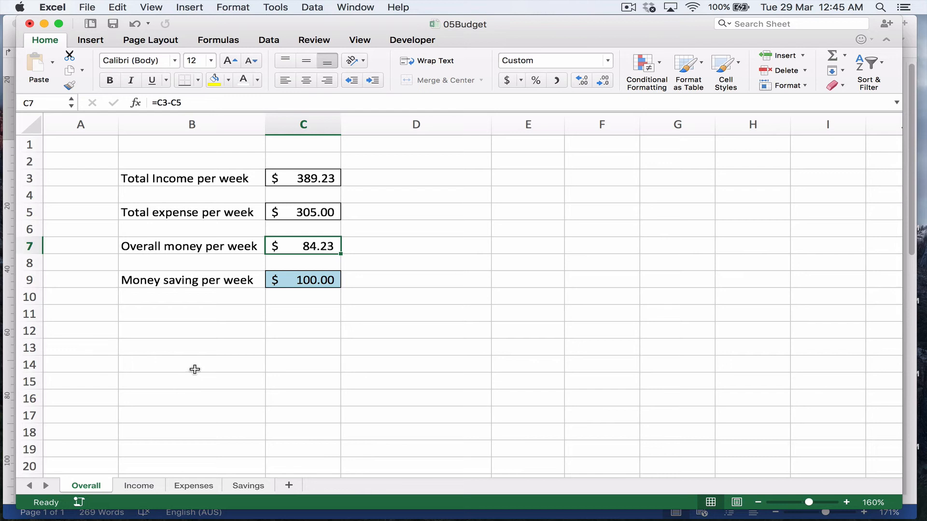
Step: Set Money saving per week in C9 of the Overall sheet to 80
click(315, 272)
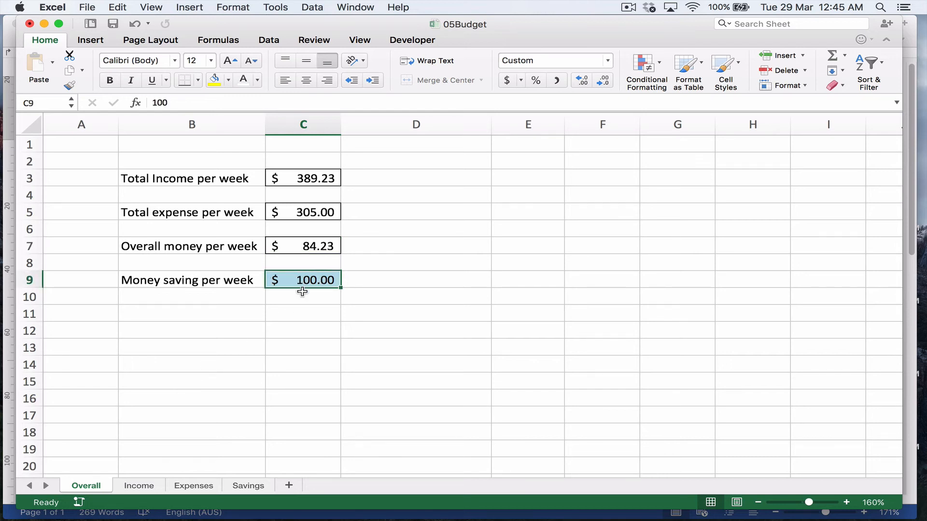
click(314, 246)
click(317, 278)
text(80)
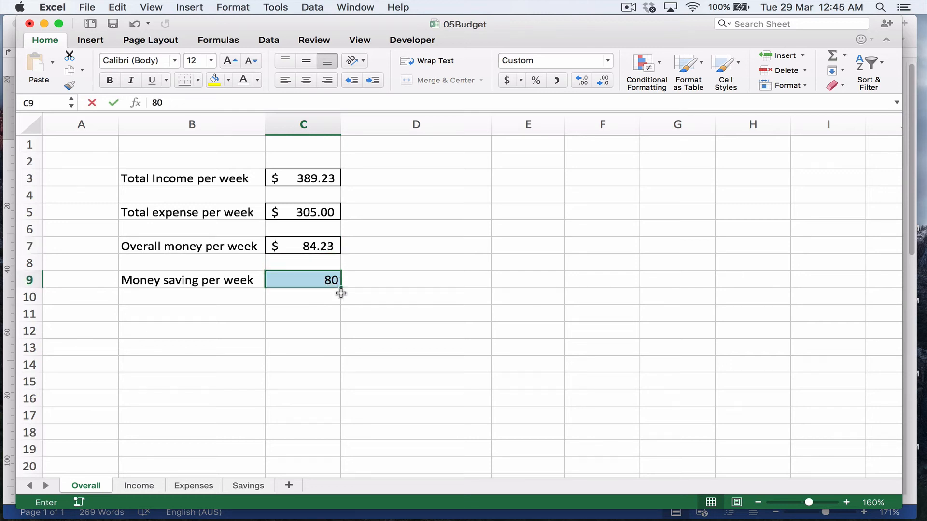
key(Return)
key(Up)
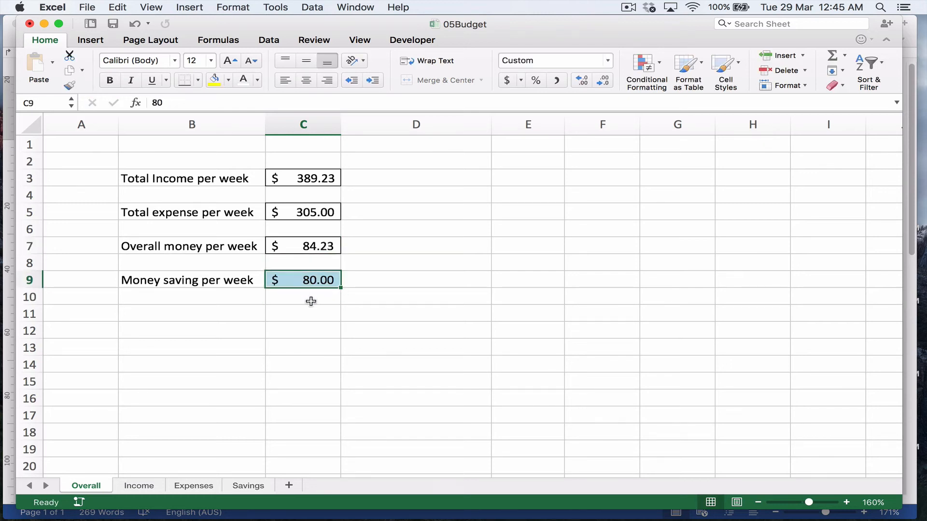
Step: Link the Savings amount in C3 of the Savings sheet to the weekly saving with =Overall!C9
click(252, 485)
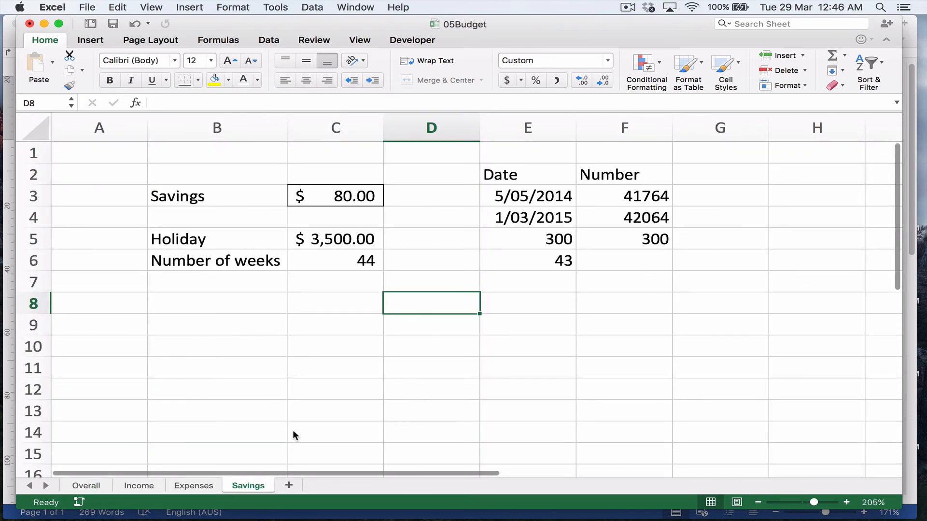
click(336, 195)
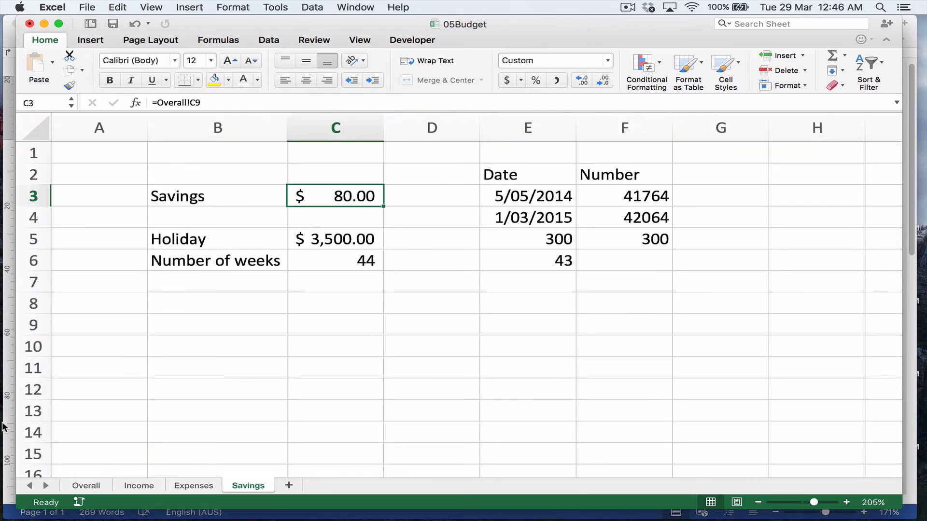
text(=)
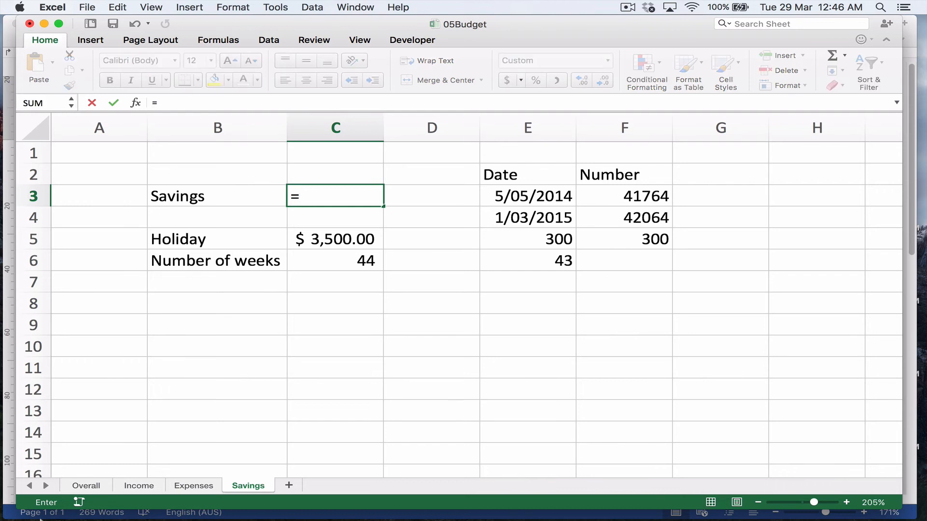
click(87, 485)
click(304, 279)
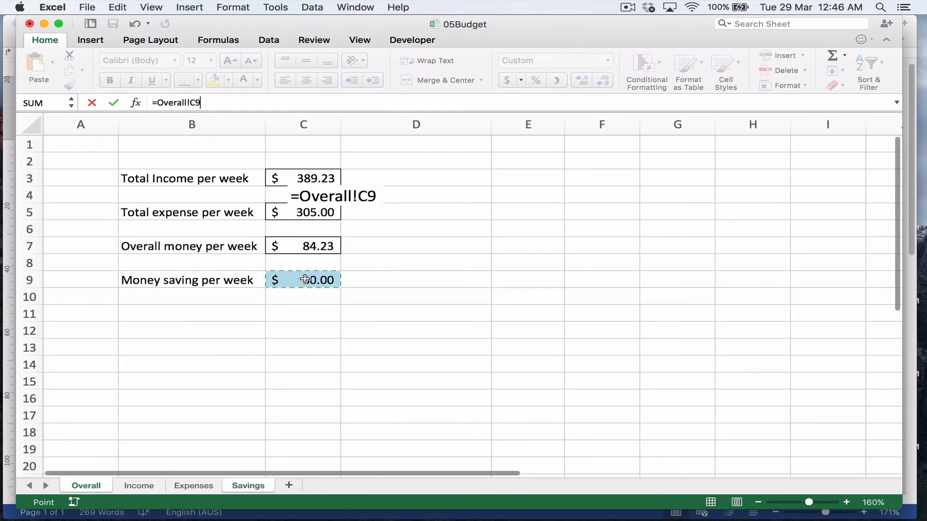
key(Return)
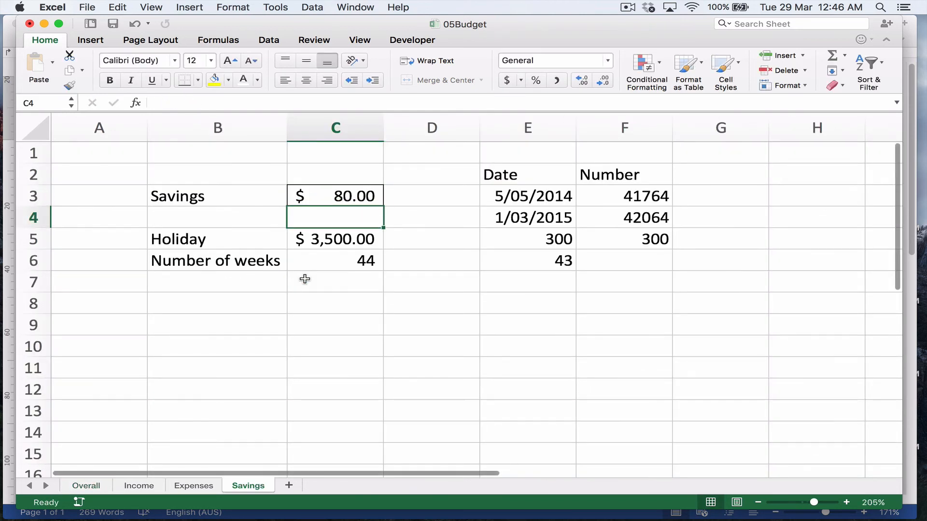
Step: Try to enter the formula =date(now) as the start date in E3 of the Savings sheet
click(353, 238)
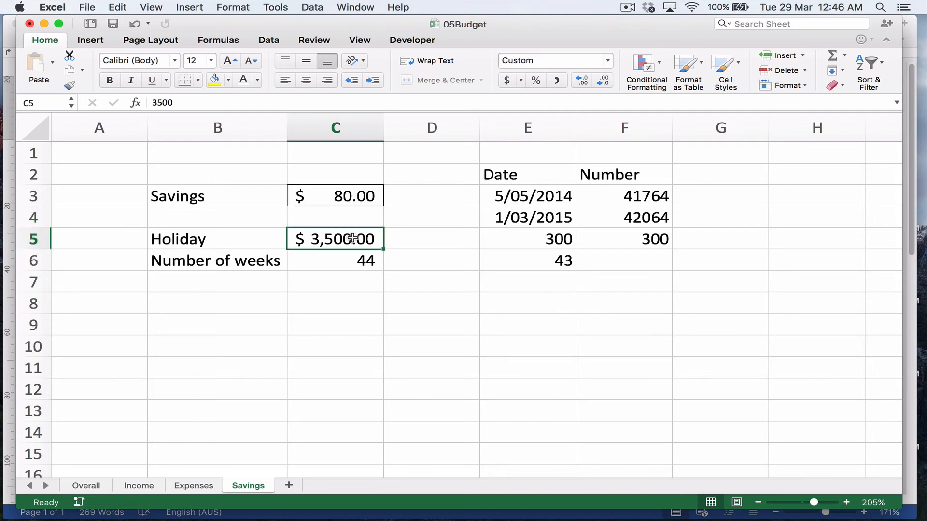
click(548, 193)
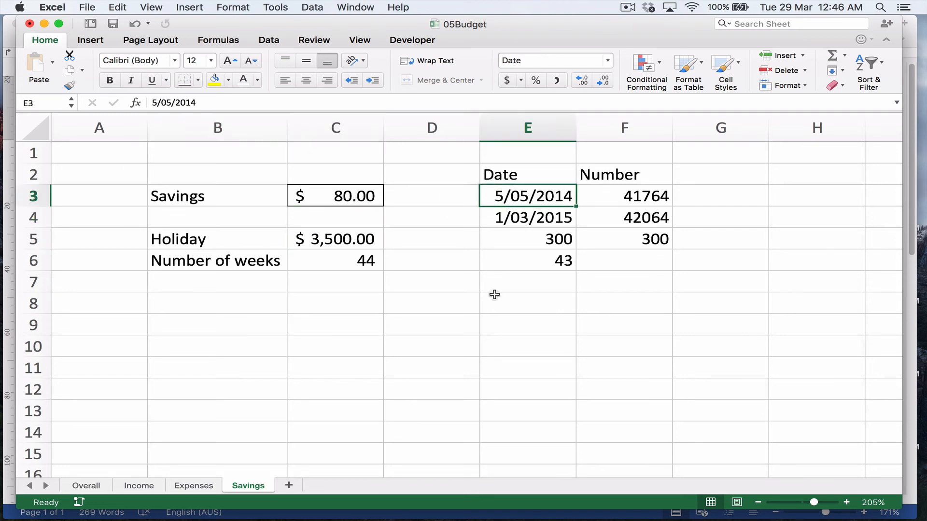
text(=)
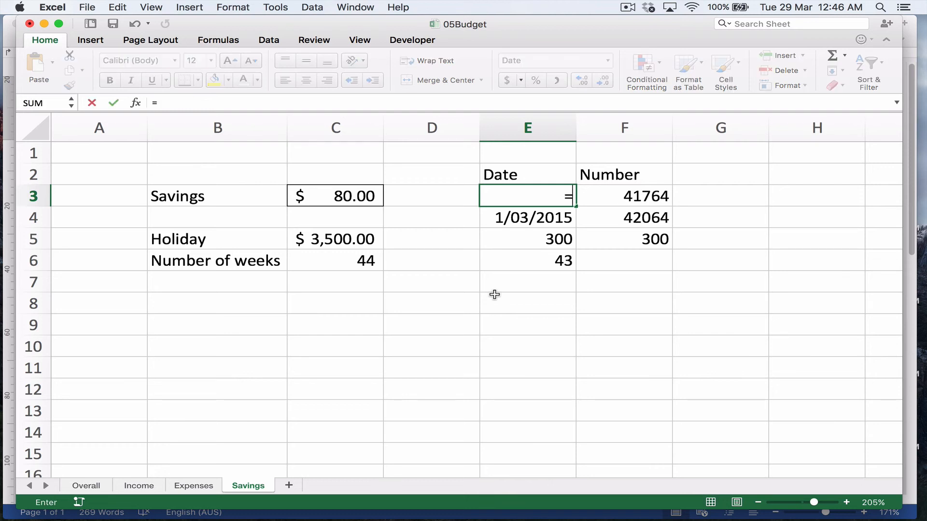
text(date)
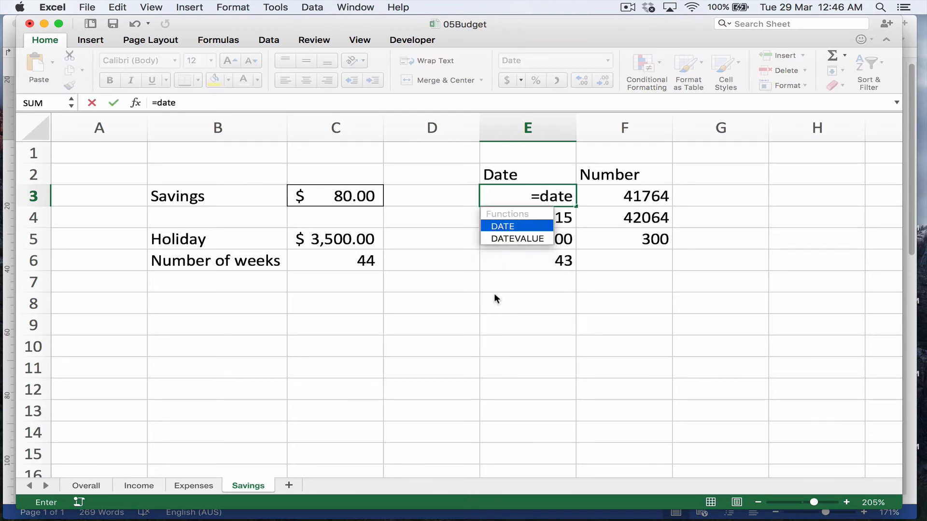
text((now)
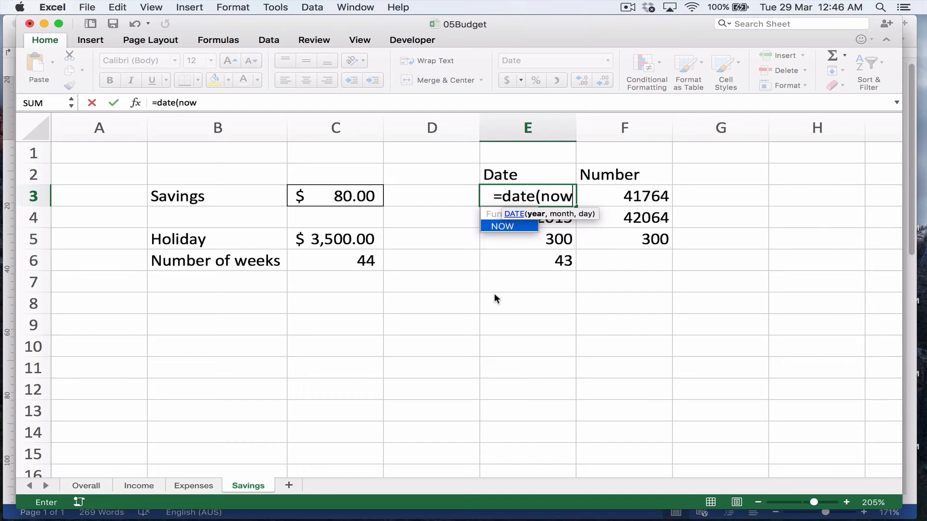
text())
key(Return)
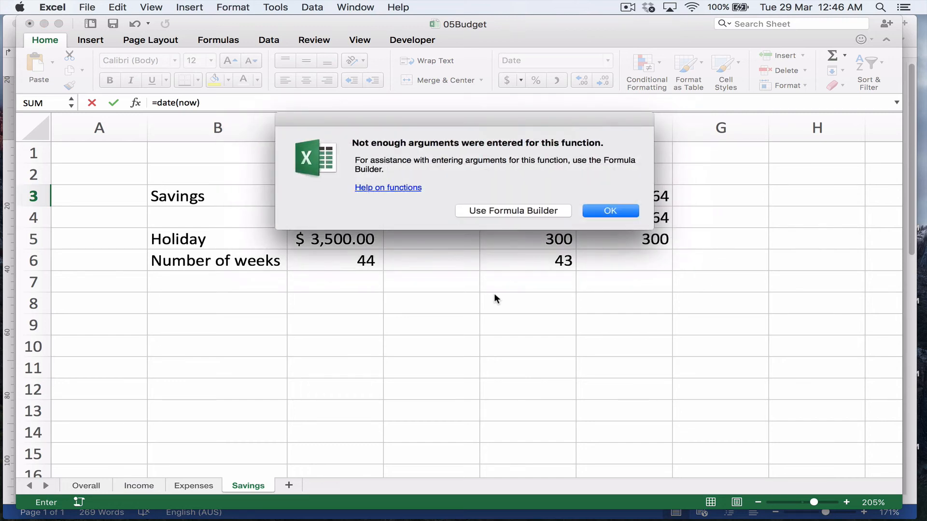
key(Return)
Step: Replace the formula in E3 with =NOW() to use the current date as the start date
key(Right)
key(Right)
key(BackSpace)
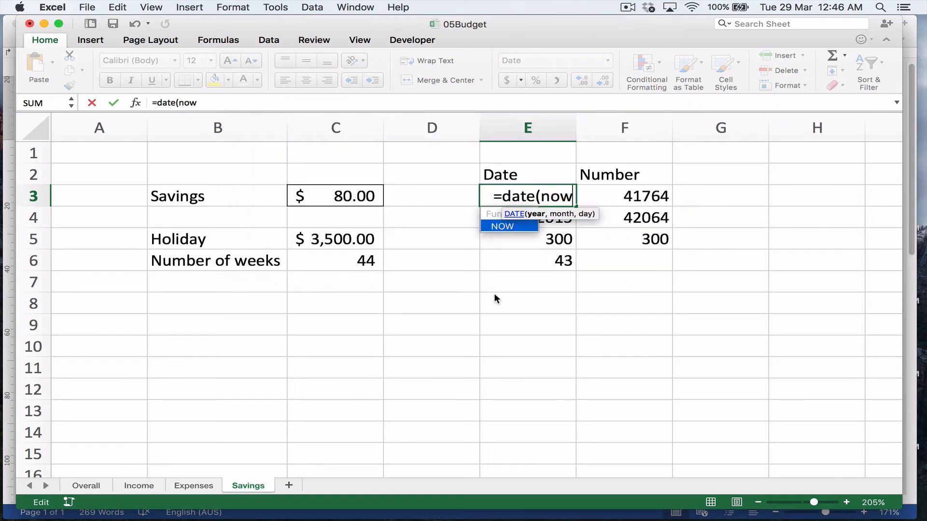
key(BackSpace)
key(BackSpace)
key(BackSpace)
key(BackSpace)
key(BackSpace)
key(BackSpace)
key(BackSpace)
key(BackSpace)
text(N)
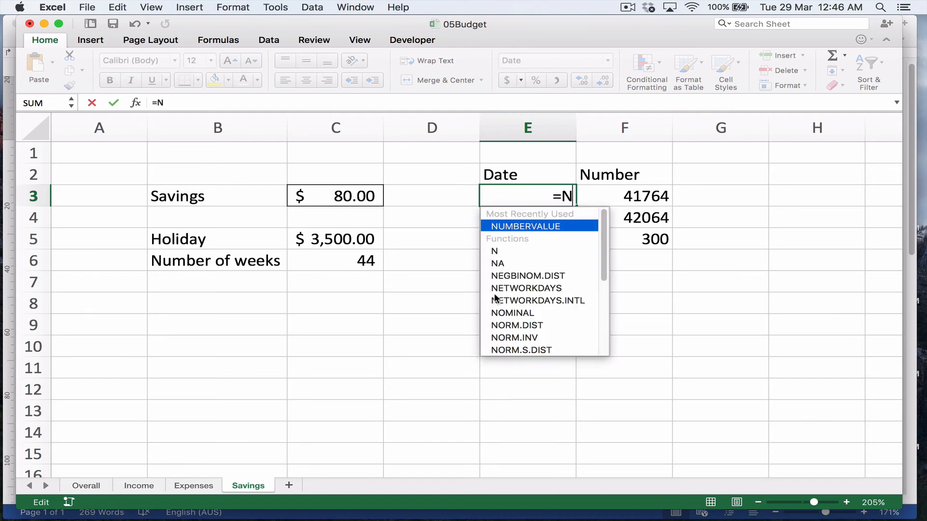
text(OW())
key(Return)
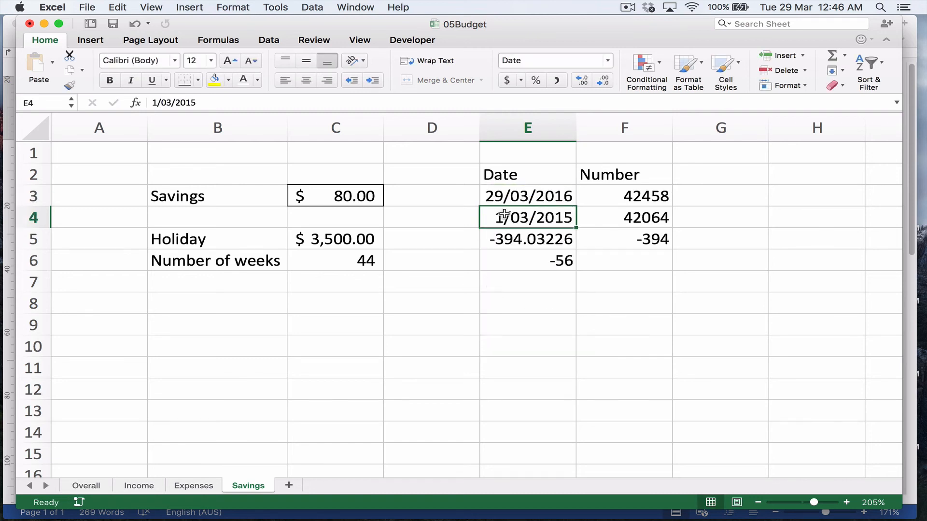
Step: Change the end date in E4 to 1/08/2016 and select the date difference in E5
click(169, 103)
key(BackSpace)
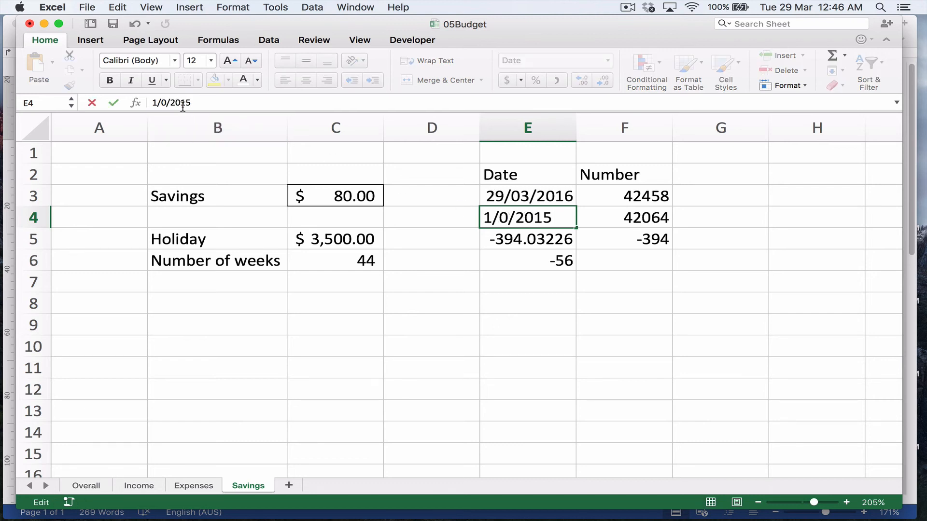
text(8)
key(Delete)
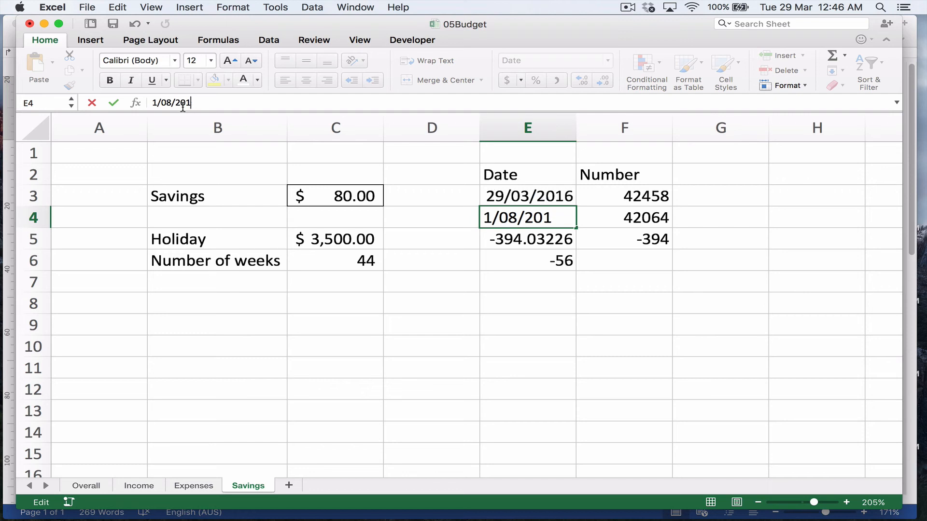
key(Return)
key(Up)
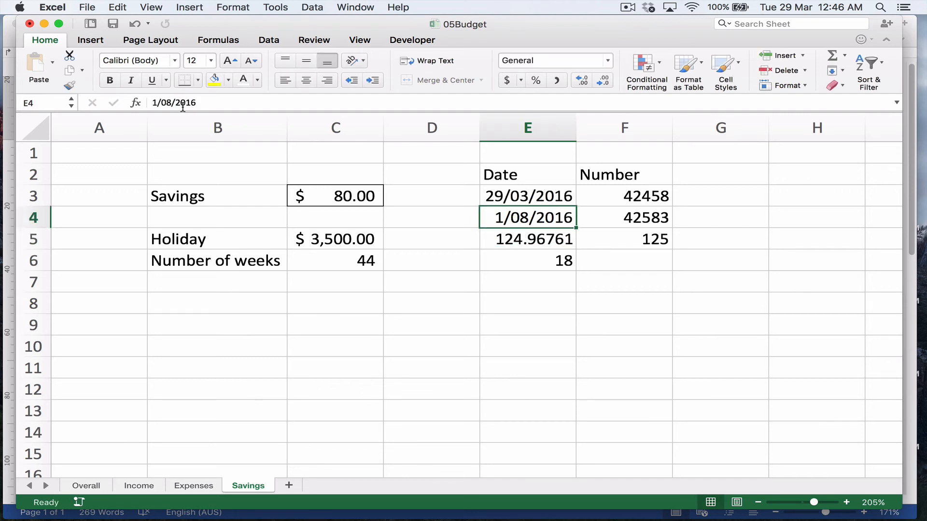
key(Down)
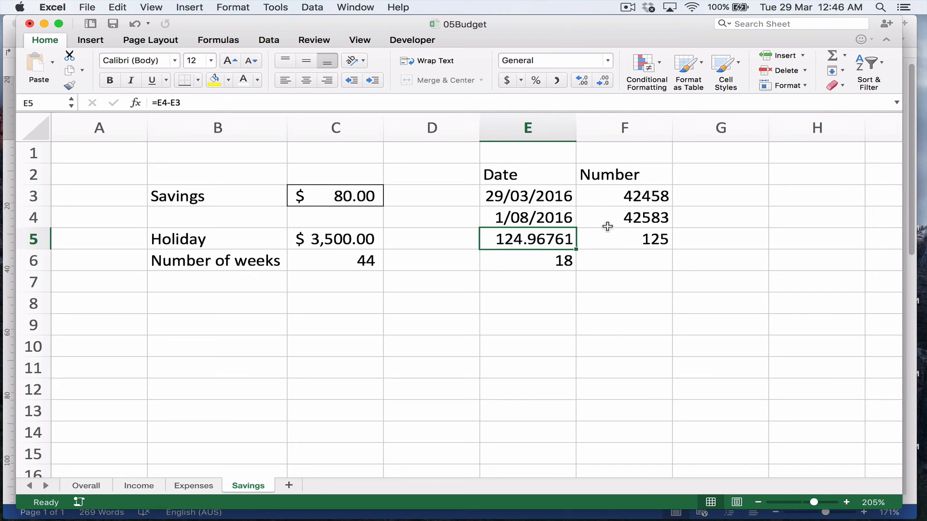
Step: Review the number conversions in F3 and F4, their difference in F5, and the weeks formula in E6
click(603, 192)
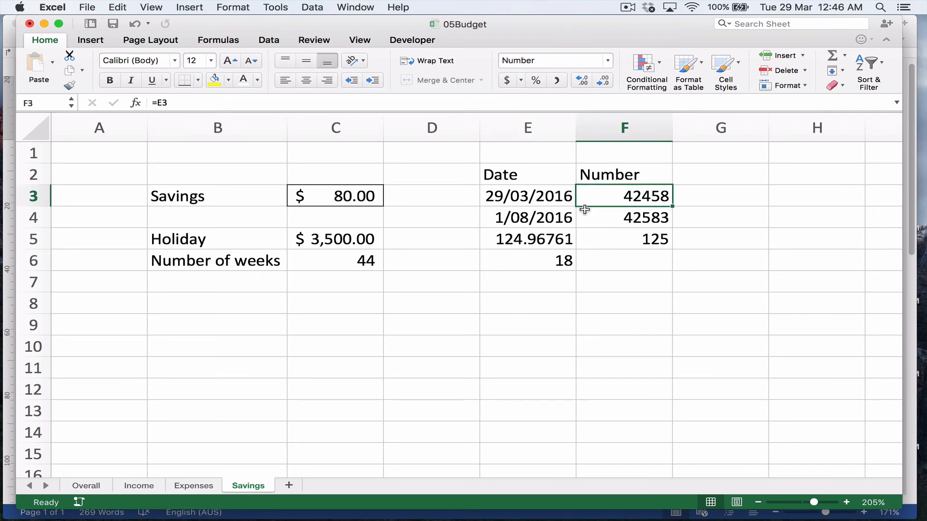
click(617, 218)
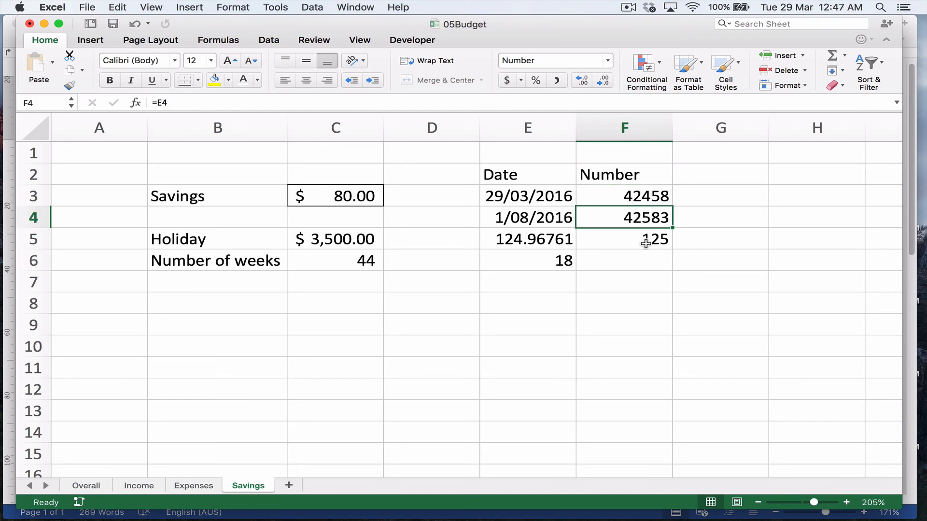
click(621, 241)
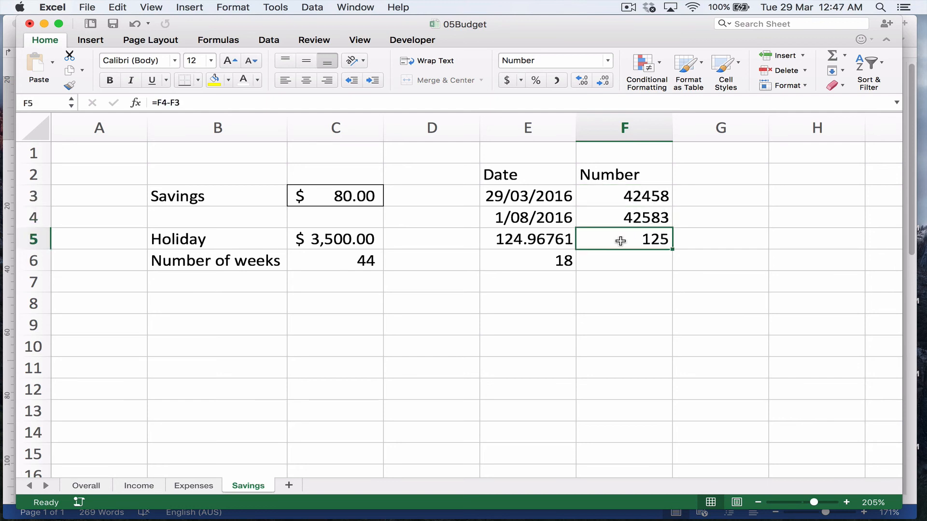
click(557, 262)
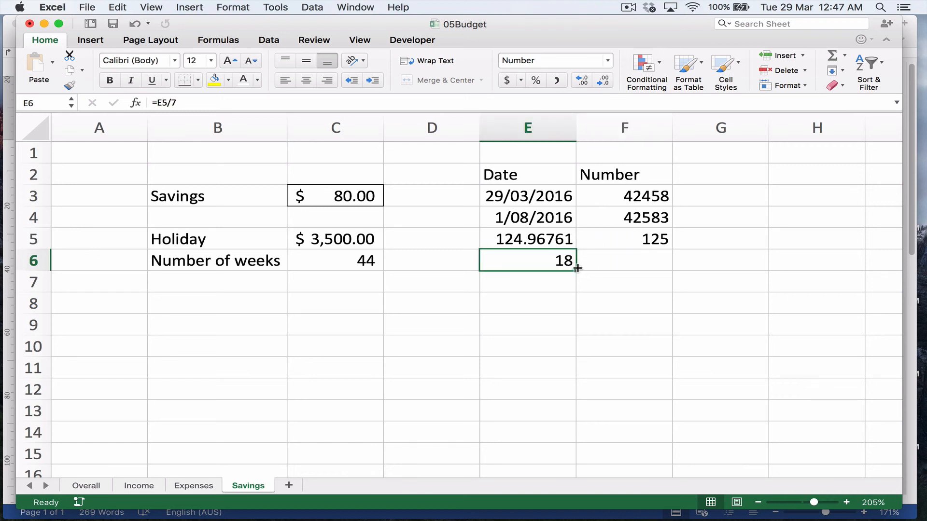
mouse_move(575, 262)
mouse_down()
mouse_move(627, 263)
mouse_move(565, 262)
mouse_up()
Step: Clear the weeks formula in E6 and the date difference in E5, and undo the clearing of E5
click(603, 271)
key(Left)
key(Delete)
key(Up)
key(Delete)
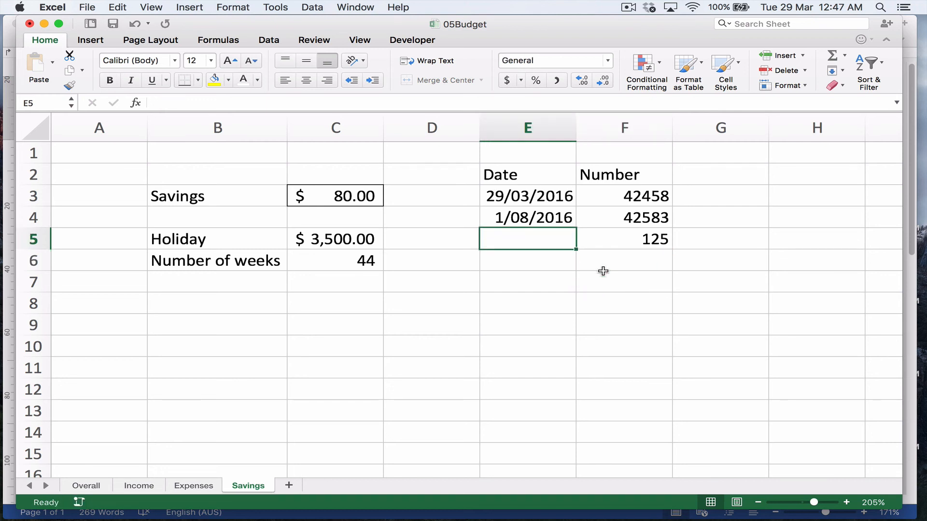
key(super+z)
key(Down)
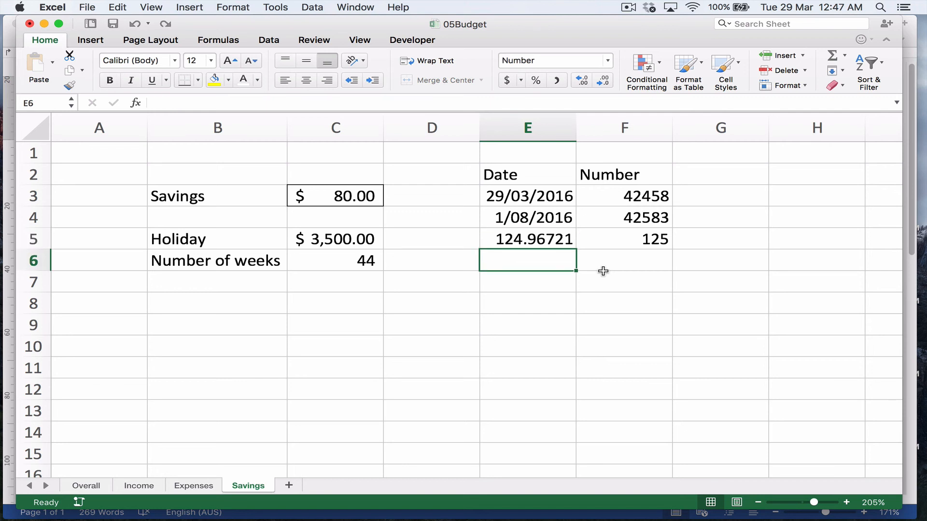
Step: Enter =E5/7 in E6 to convert the date difference into weeks, displayed without decimal places
text(=E5/7)
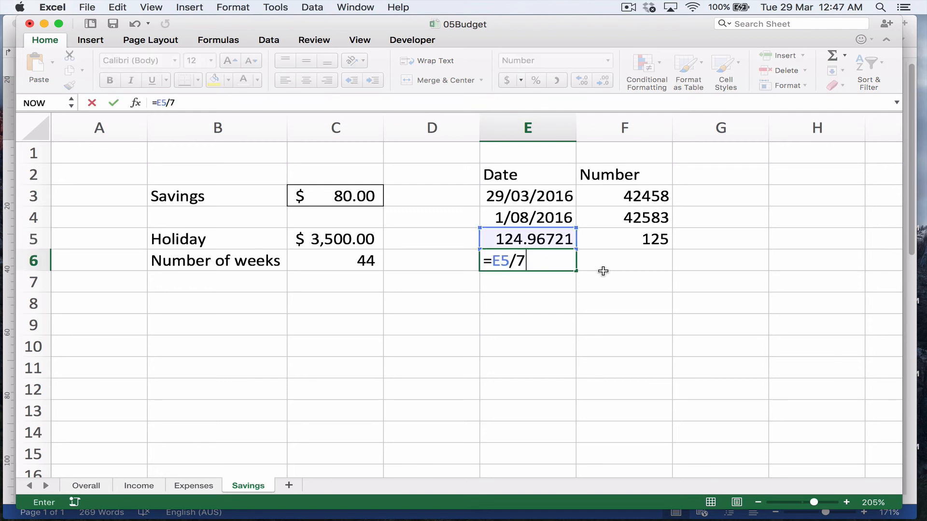
key(Return)
key(Up)
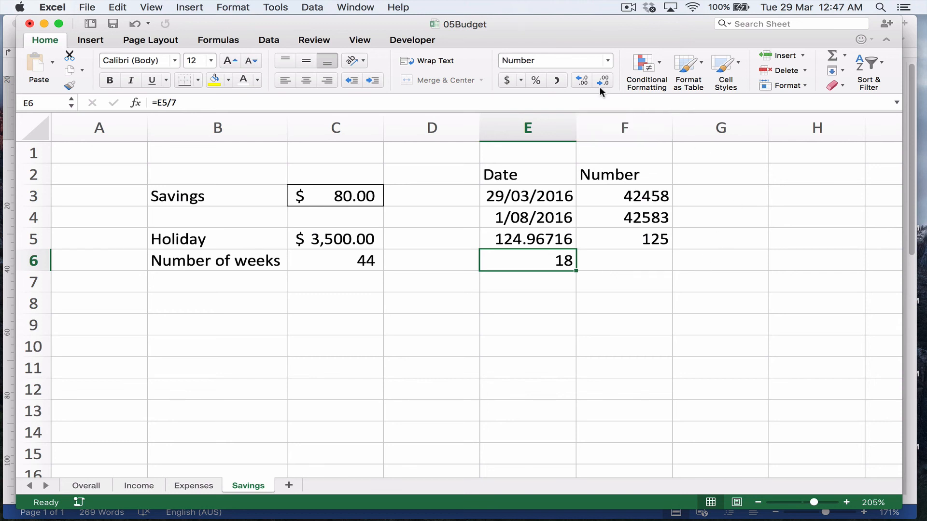
click(582, 80)
click(603, 80)
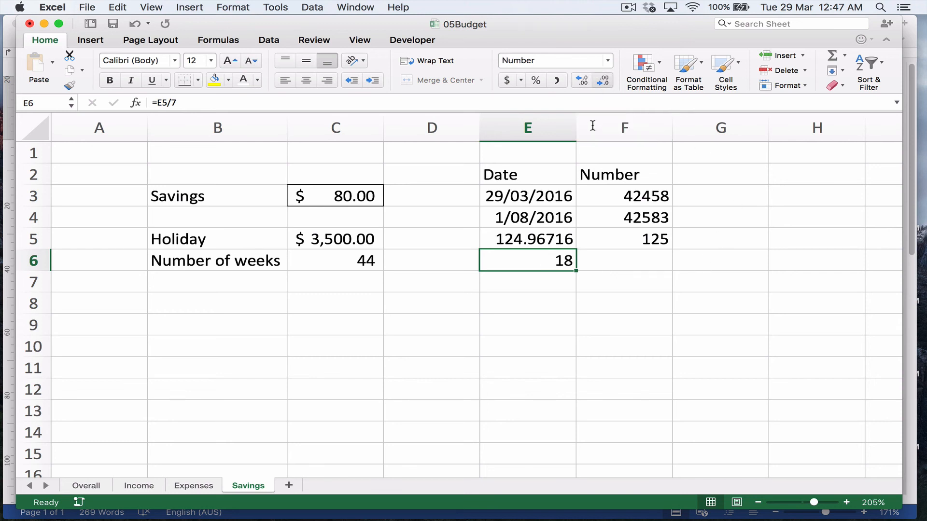
Step: Enter =F5/7 in F6 to convert the day difference in the Number column into weeks
click(615, 260)
text(=)
key(Up)
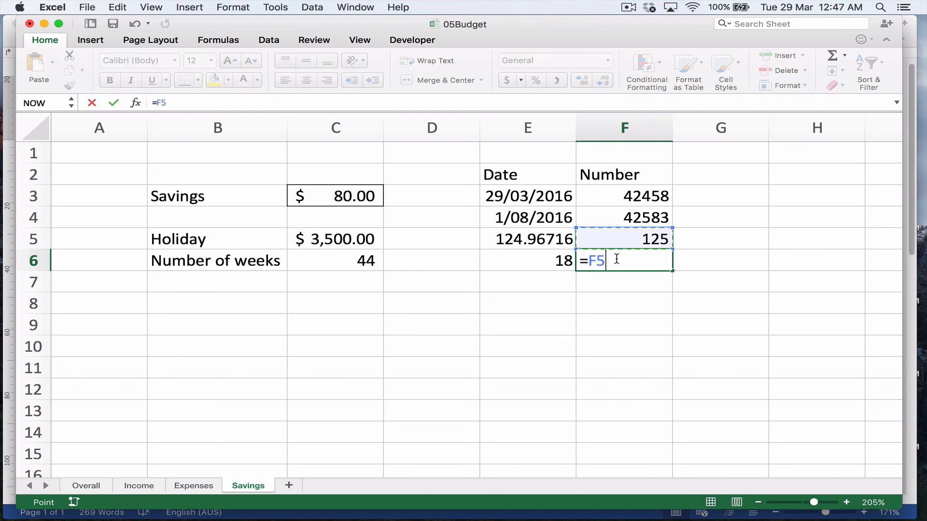
text(/7)
key(Return)
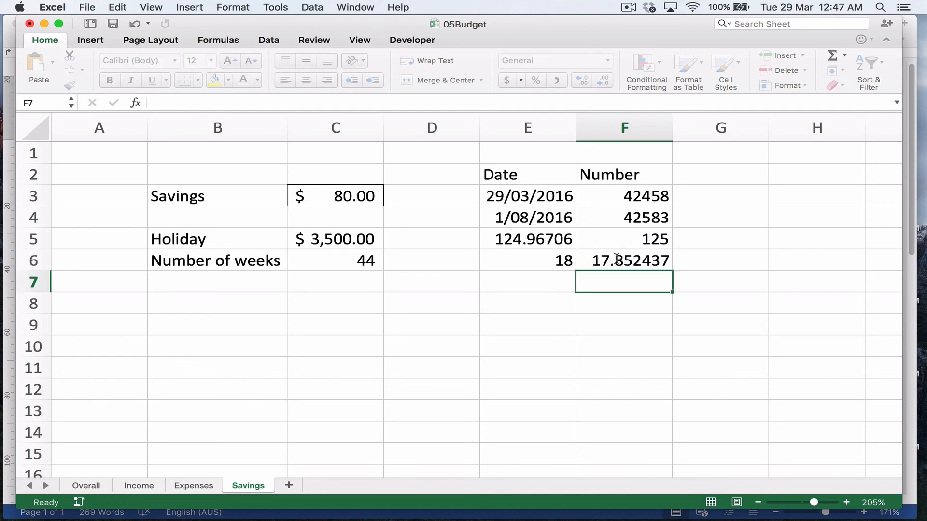
Step: Format the weeks value in F6 to show no decimal places and narrow column F slightly
click(617, 259)
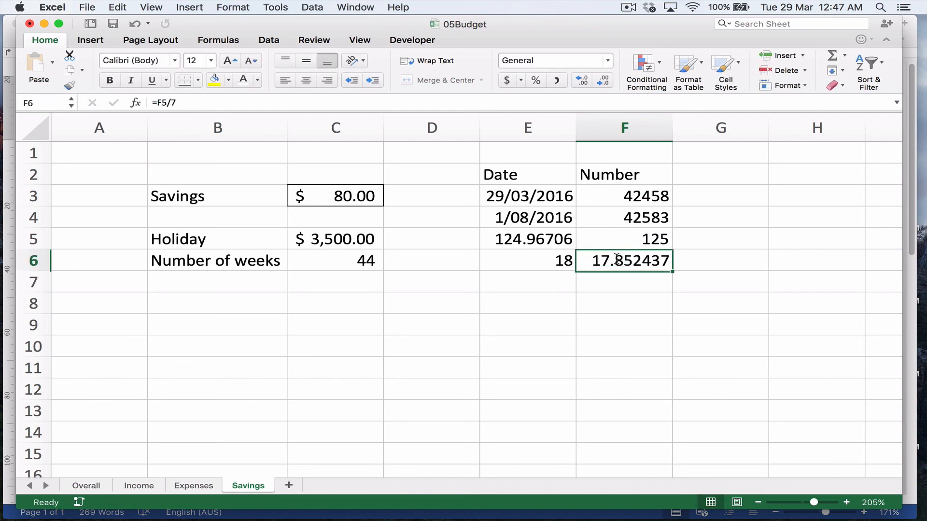
click(582, 80)
click(581, 80)
click(603, 80)
click(602, 81)
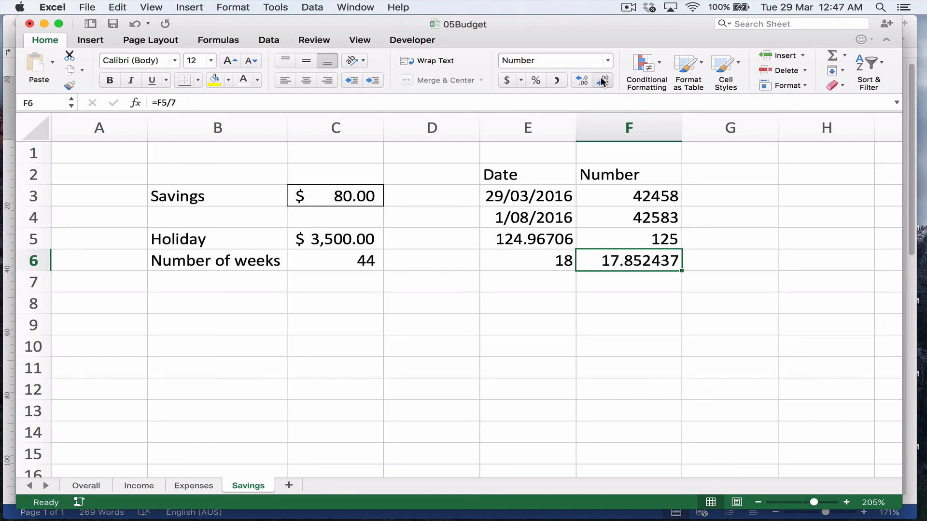
click(603, 81)
click(603, 81)
click(602, 81)
click(602, 81)
click(603, 80)
click(602, 80)
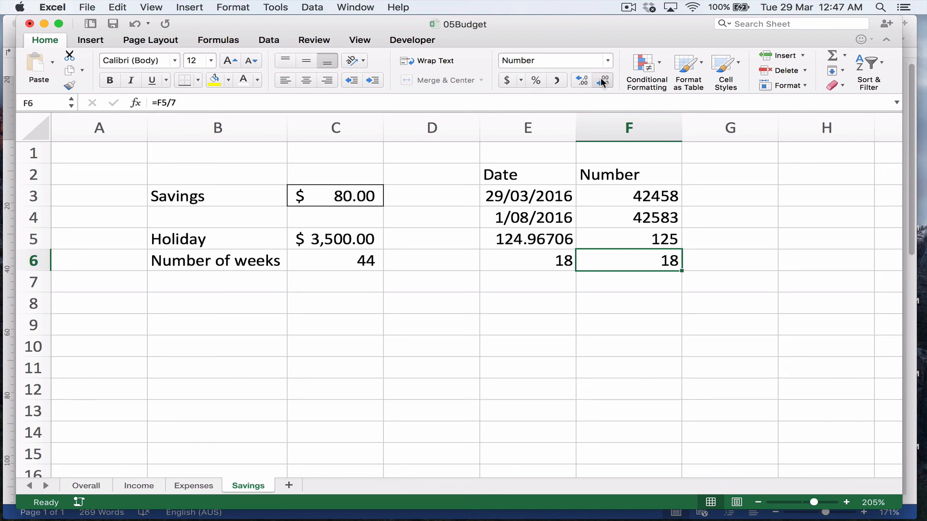
drag(681, 132, 673, 133)
Step: Change the Holiday cost in C5 to 1200
click(555, 261)
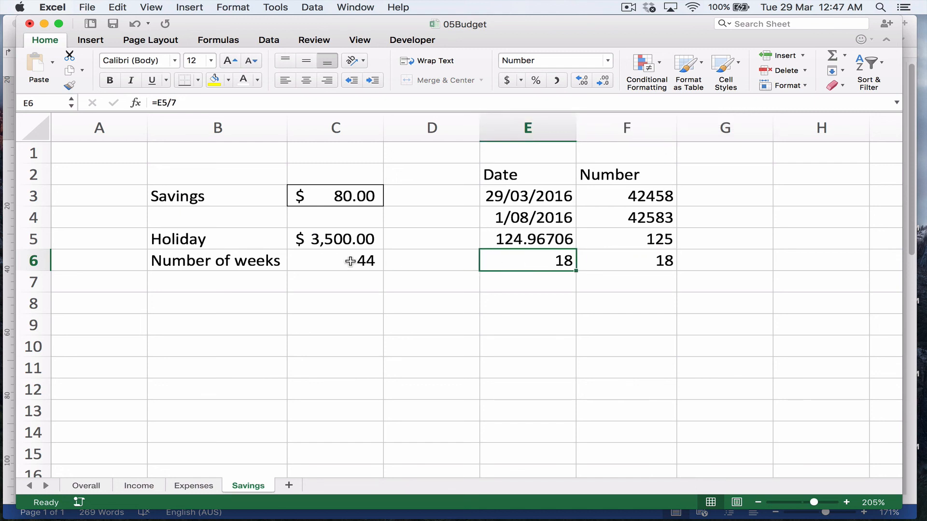
click(340, 236)
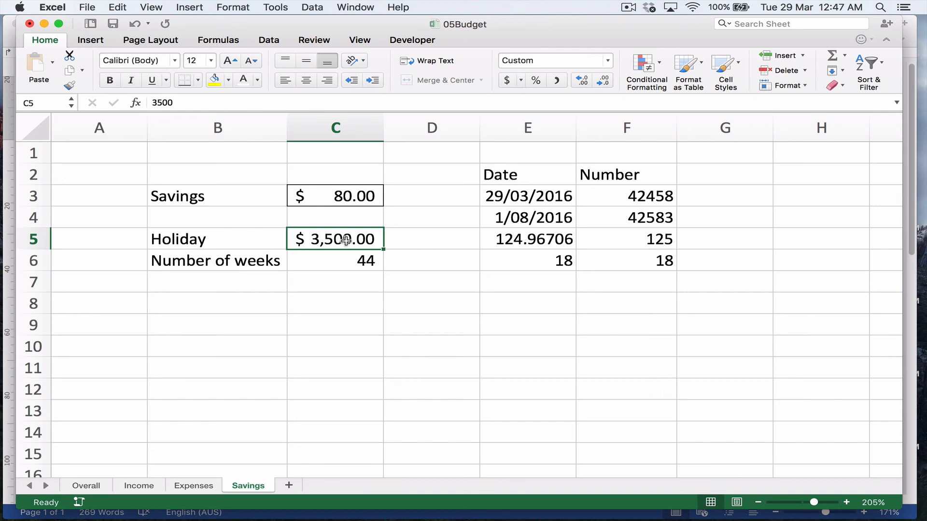
double_click(346, 241)
text(1200)
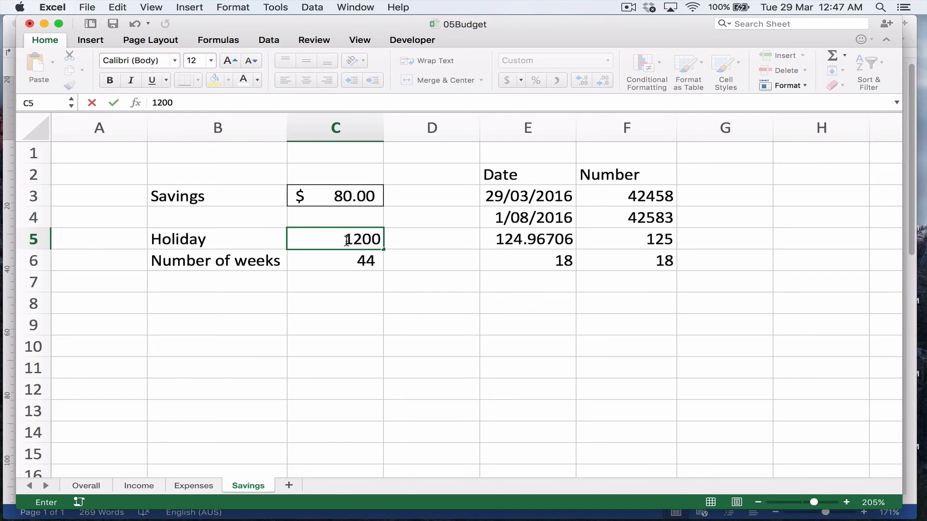
key(Return)
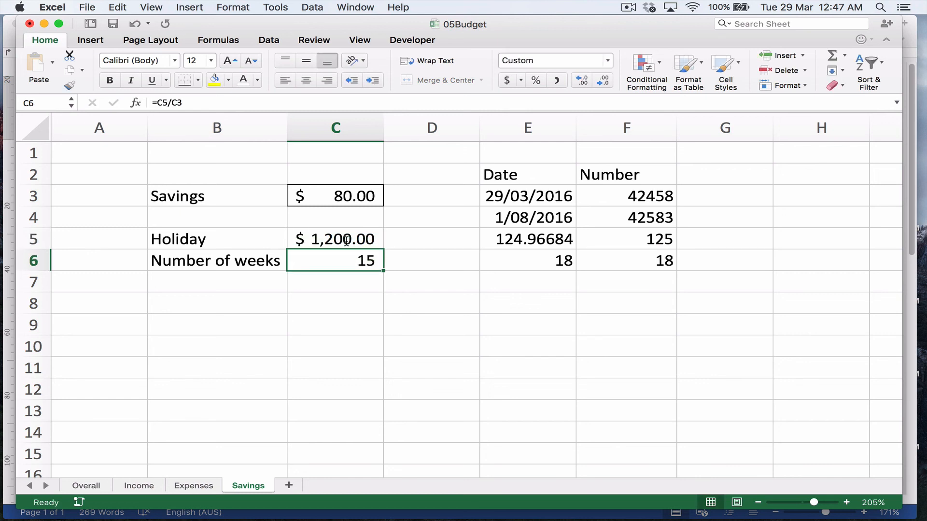
Step: Re-enter the Number of weeks formula in C6 as =C5/C3, dividing the holiday cost by the weekly savings
text(=)
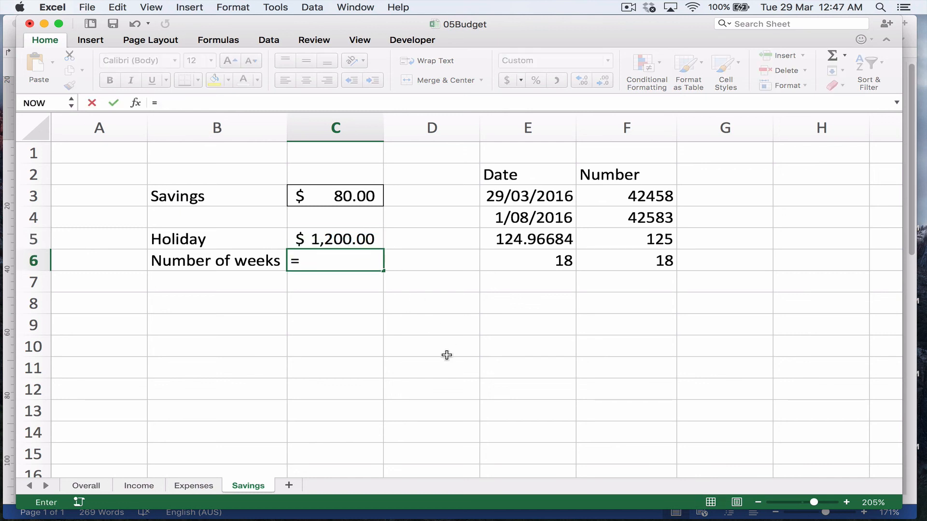
key(Up)
text(/)
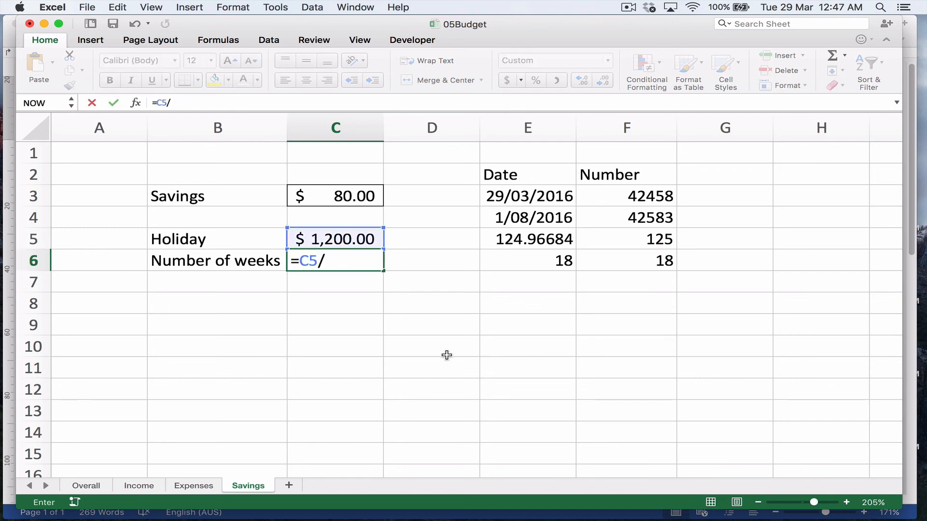
click(359, 198)
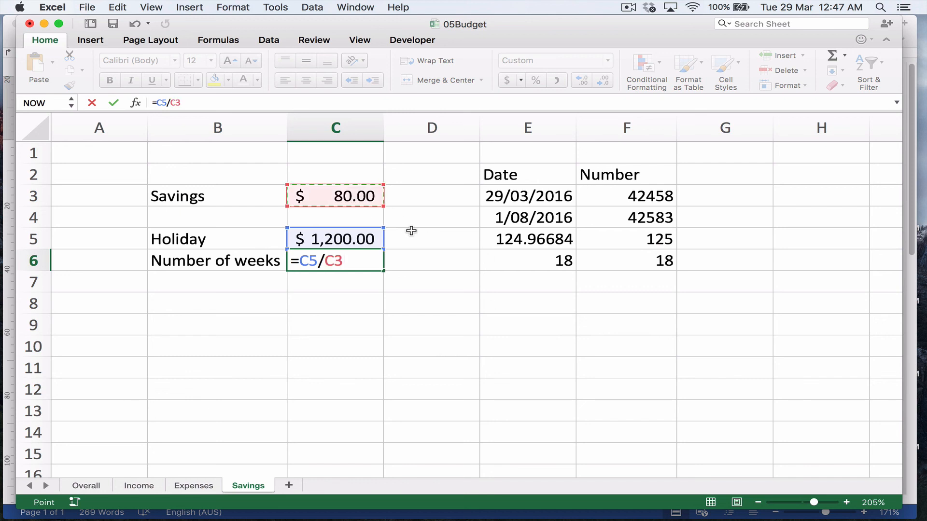
key(Return)
key(Up)
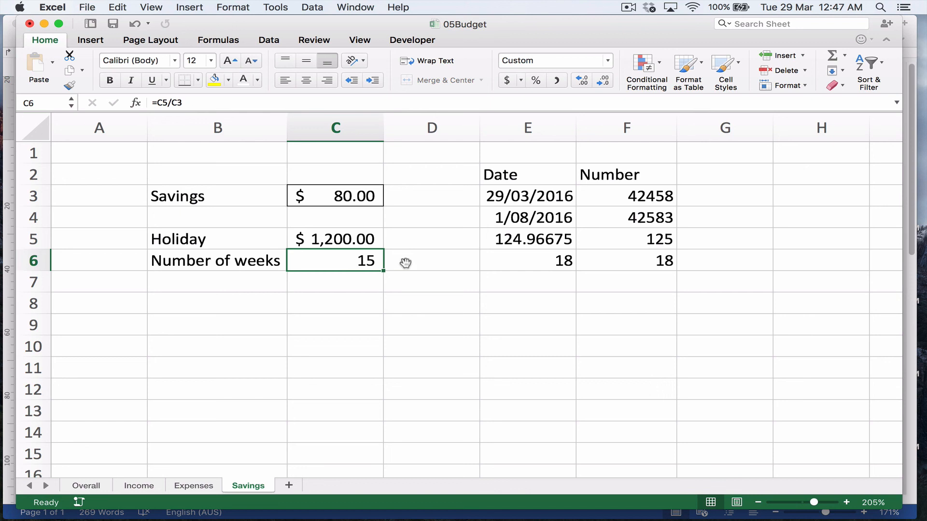
click(560, 261)
click(373, 268)
drag(382, 269, 356, 263)
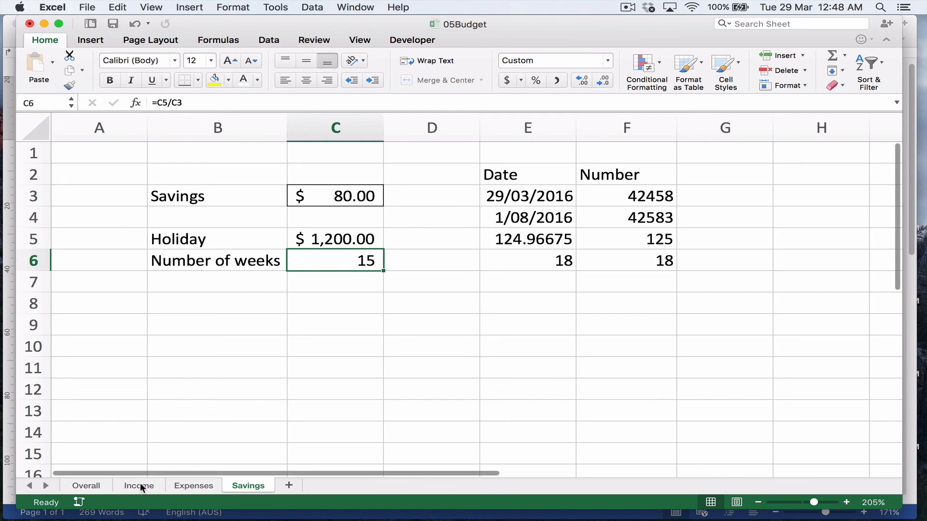
Step: Change the Entertainment expense in C6 of the Expenses sheet to 60 and check the Total Expenses cell
click(190, 486)
click(307, 244)
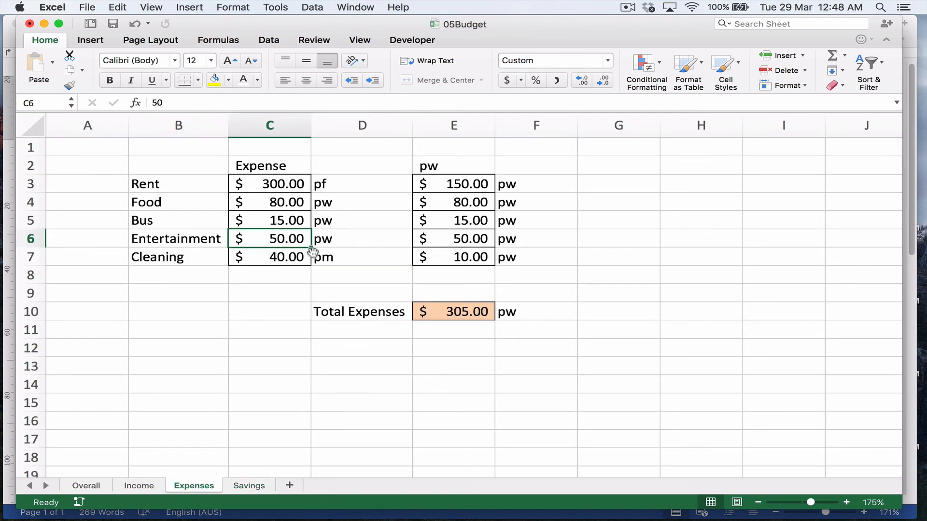
text(60)
key(Return)
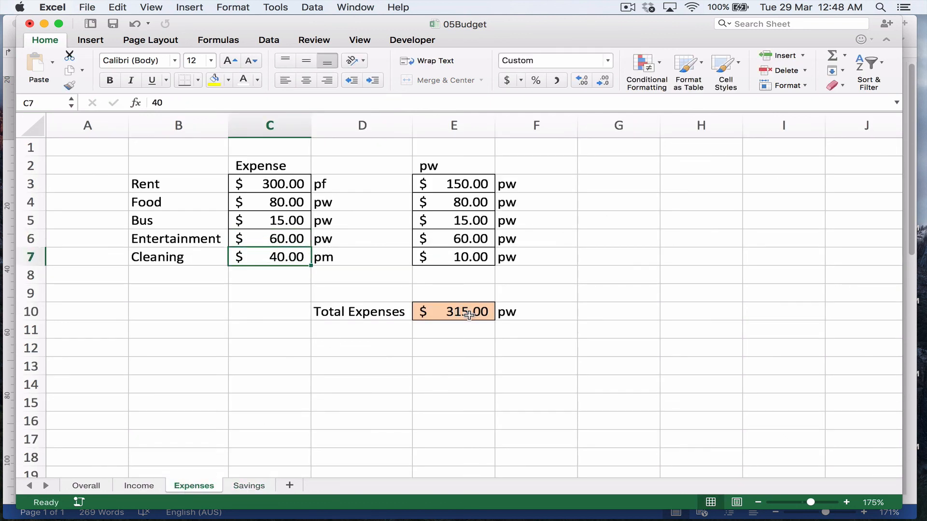
click(468, 315)
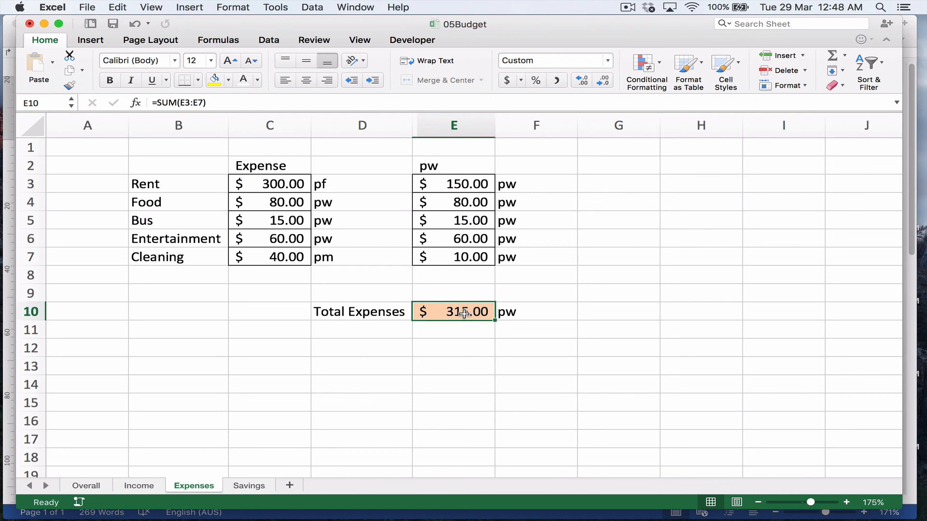
Step: Set the Money saving per week in C9 of the Overall sheet to 70
click(102, 486)
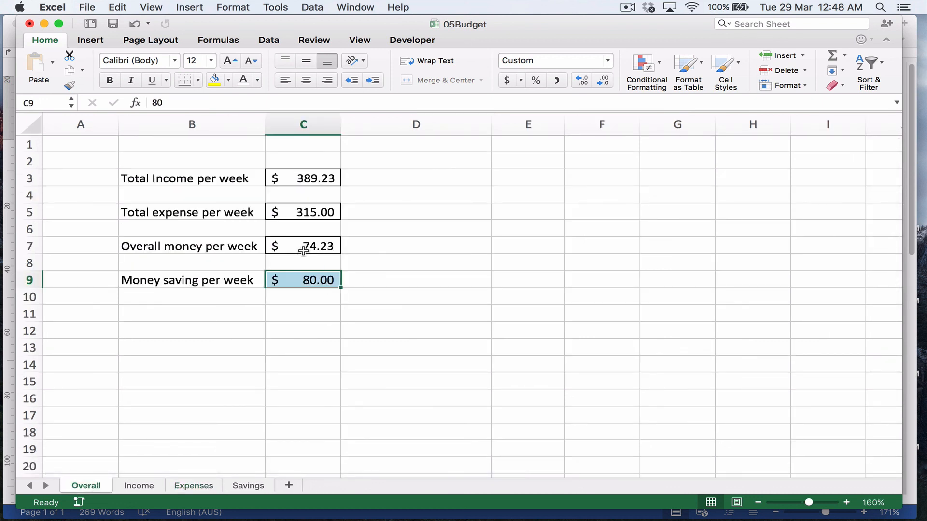
text(70)
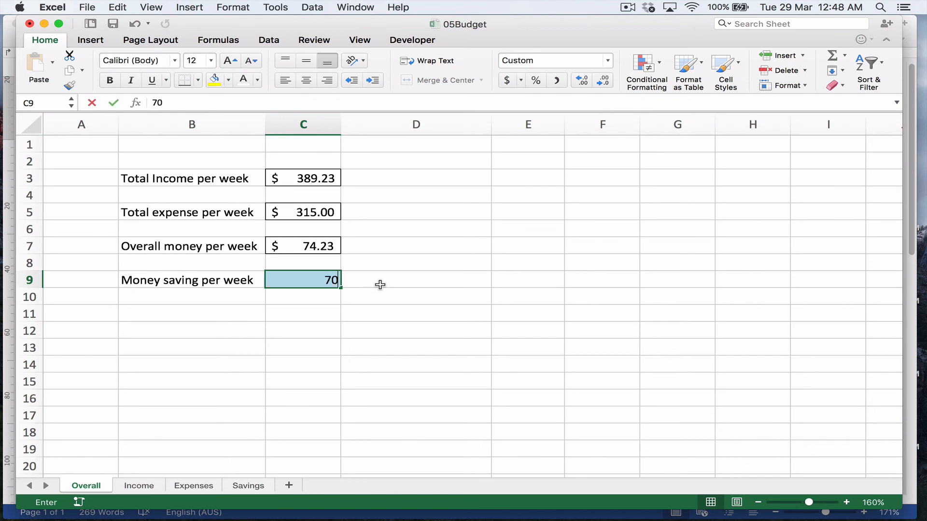
key(Return)
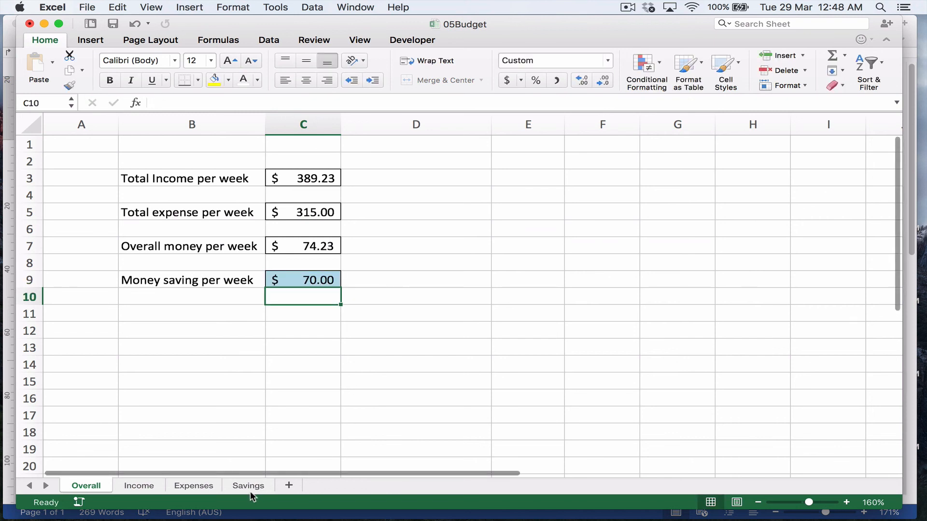
Step: Compare the weeks needed in C6 of the Savings sheet with the weeks available in E6, and recheck the Entertainment expense on the Expenses sheet
click(251, 489)
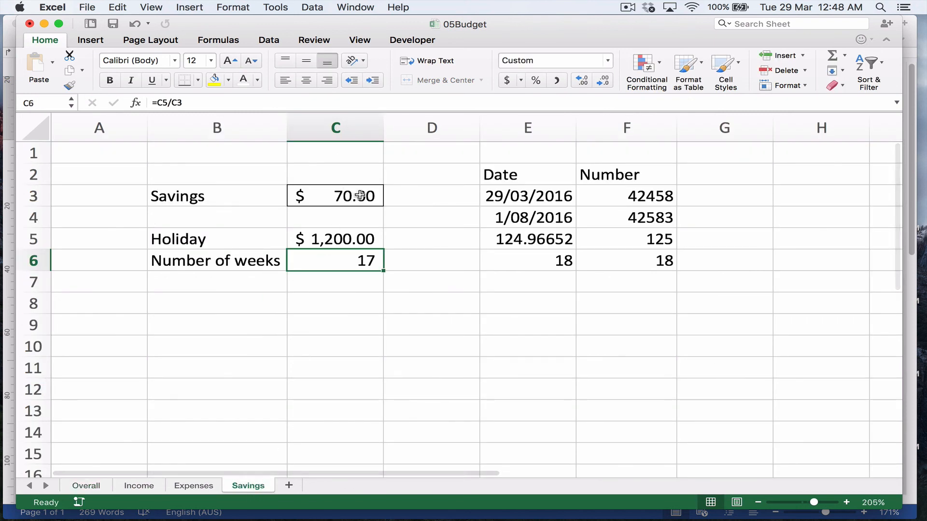
key(Up)
key(Up)
key(Up)
click(366, 247)
click(375, 262)
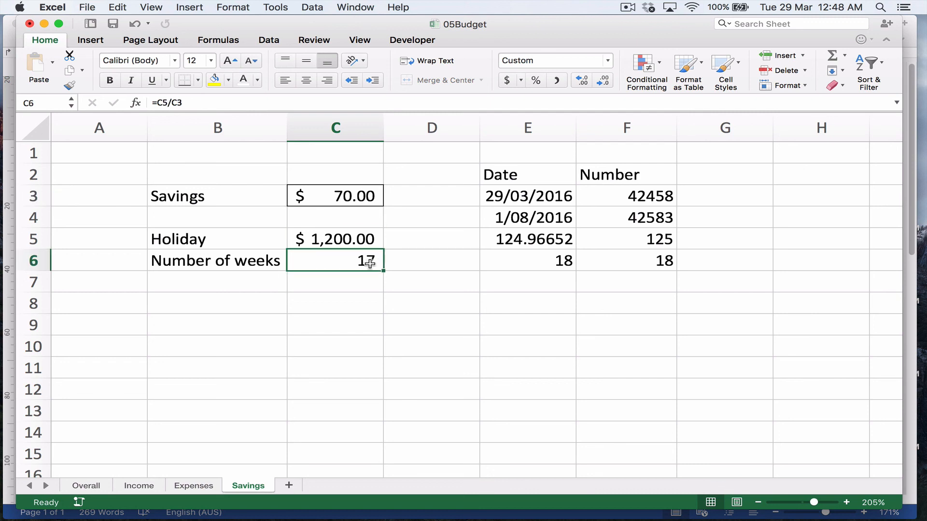
click(517, 262)
click(360, 265)
click(194, 486)
click(296, 238)
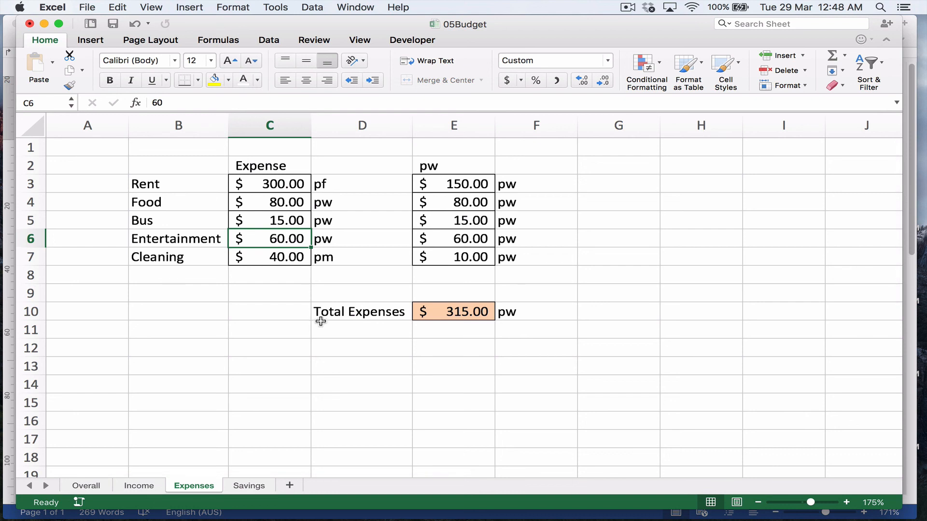
click(249, 485)
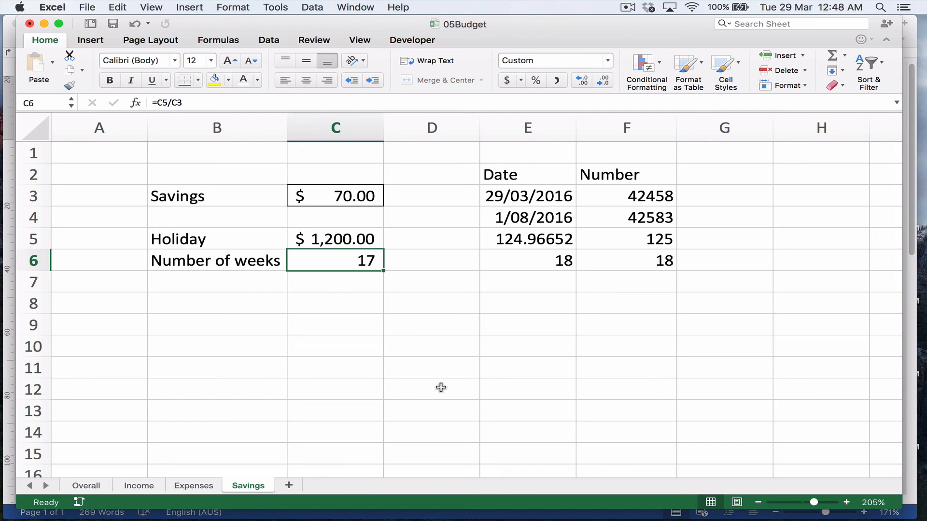
click(425, 344)
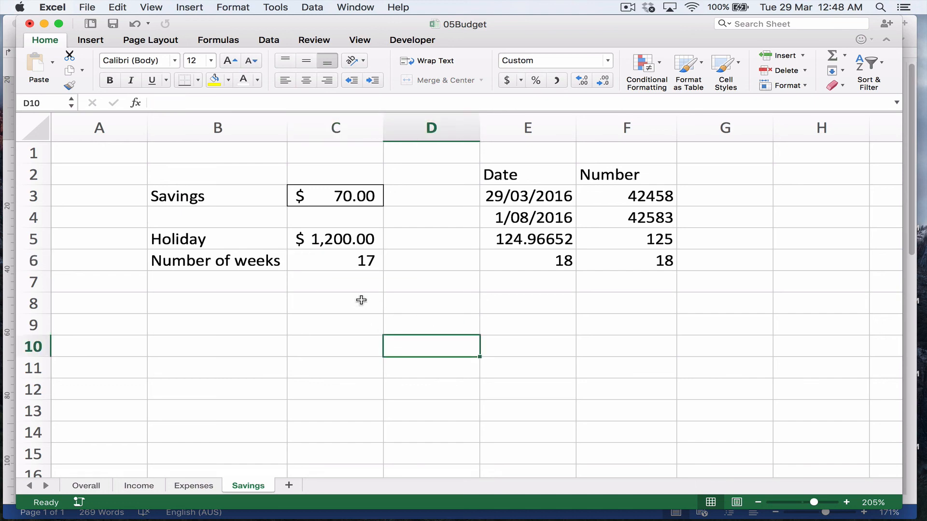